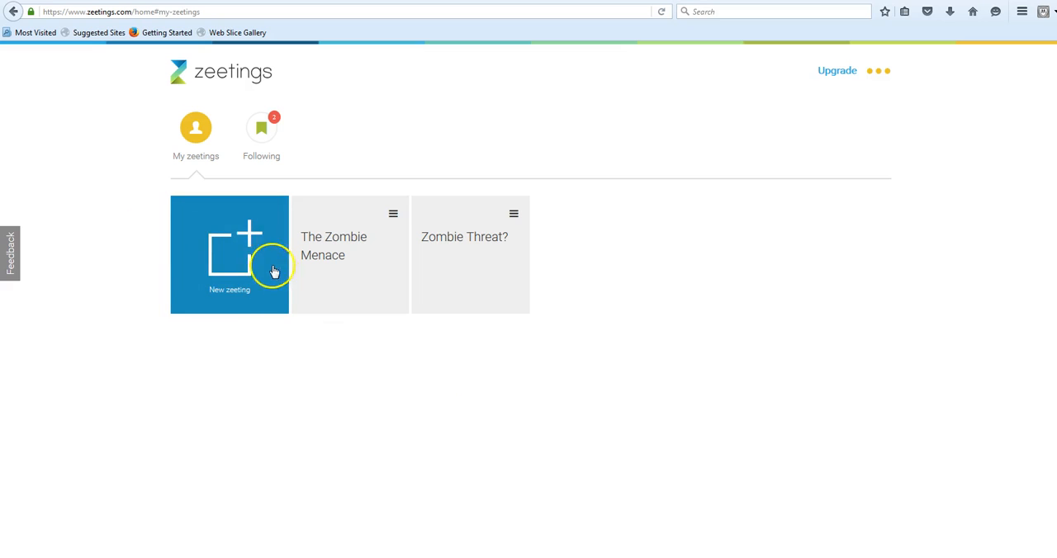
Create a new zeeting from the My zeetings page.
left_click(235, 263)
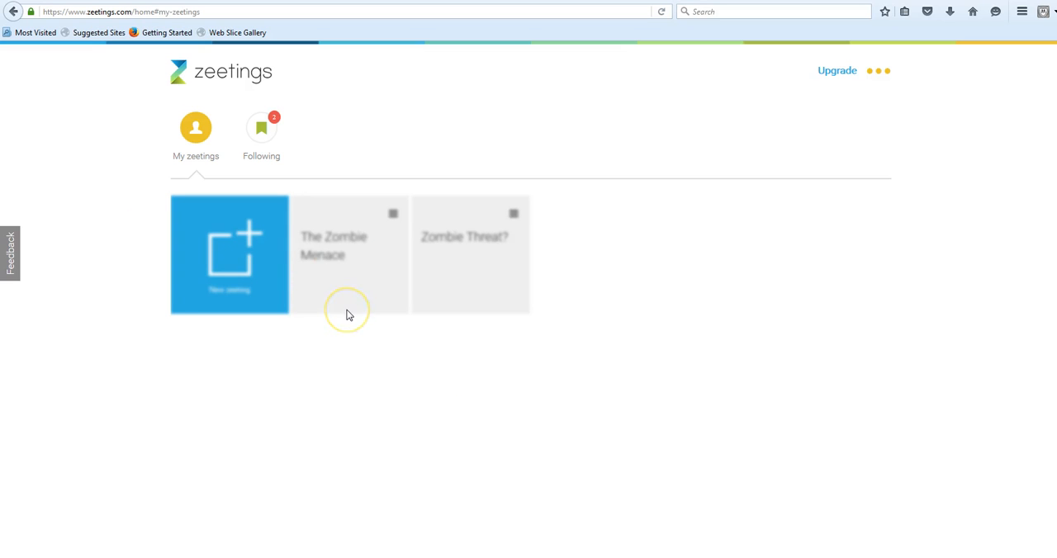
left_click(349, 314)
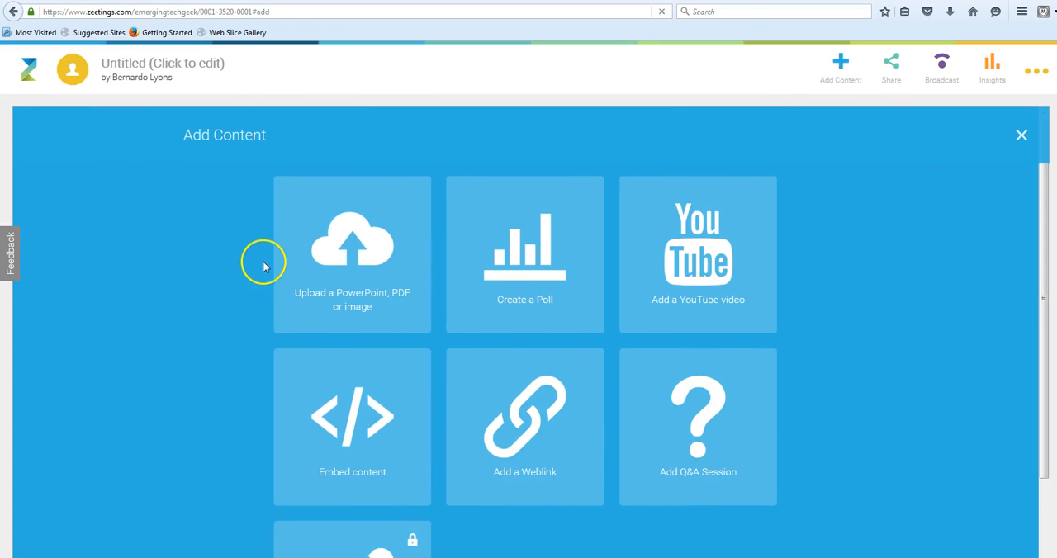
left_click(392, 13)
key("BackSpace")
type("www.")
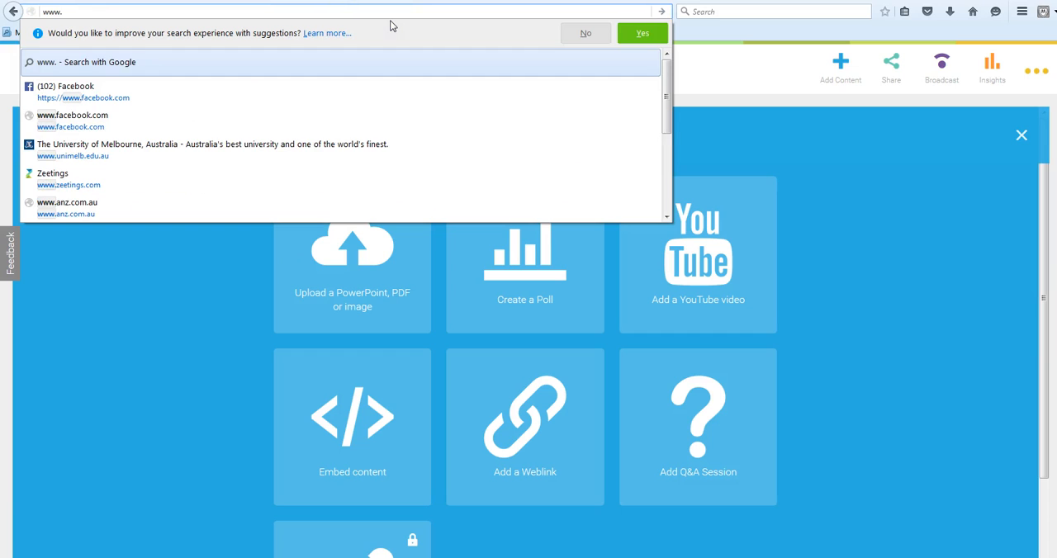
type("zeetingds")
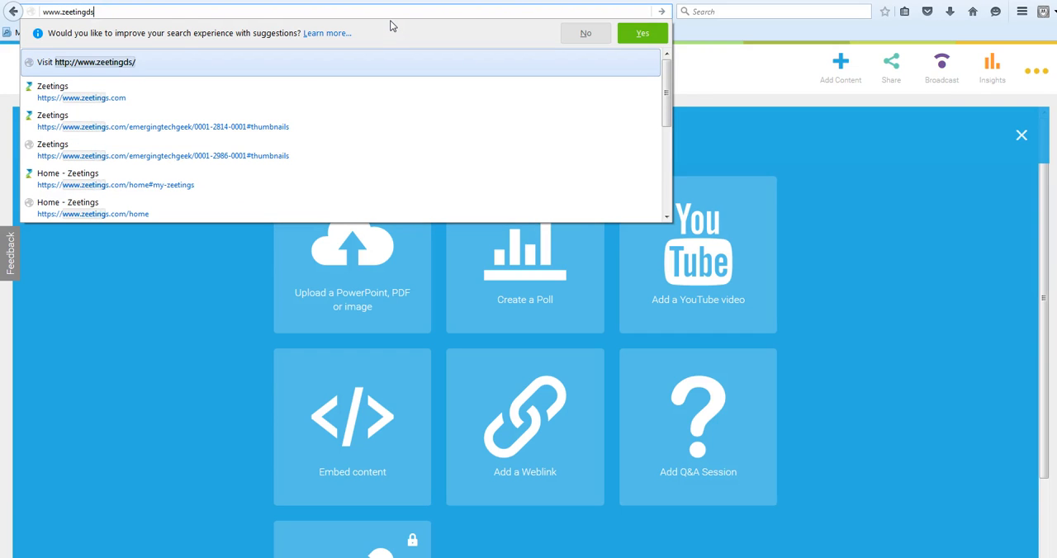
key("BackSpace")
type("s")
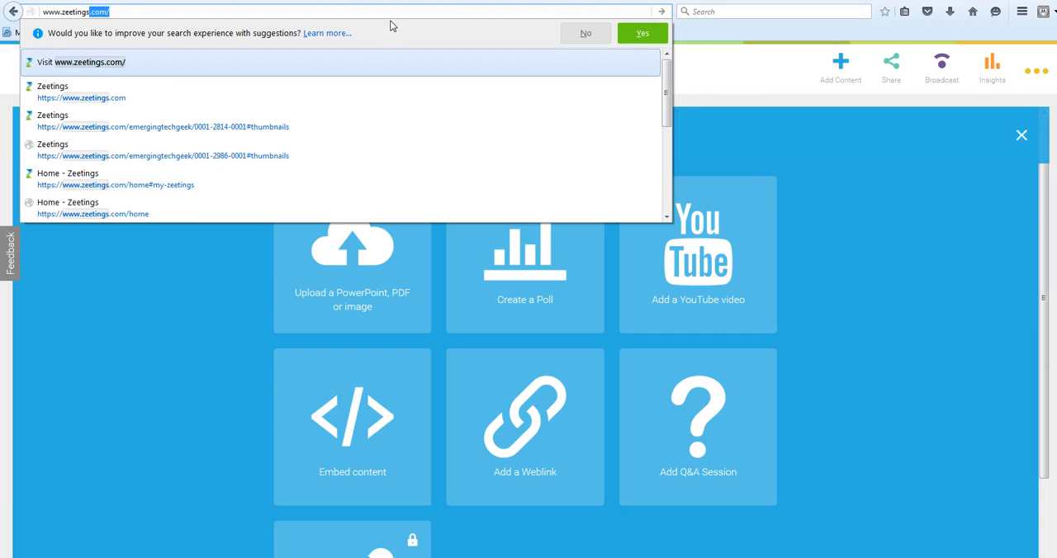
key("Return")
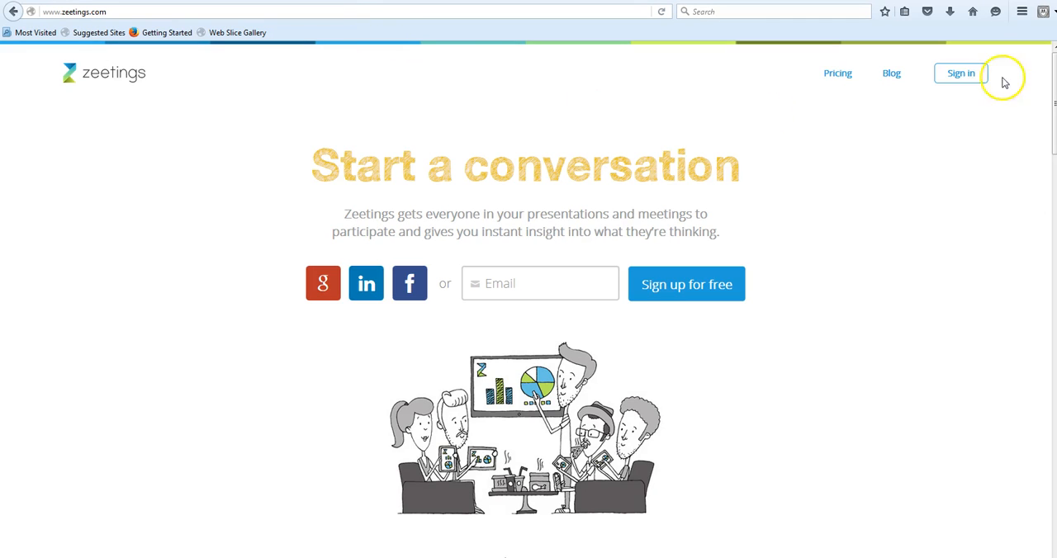
left_click(965, 73)
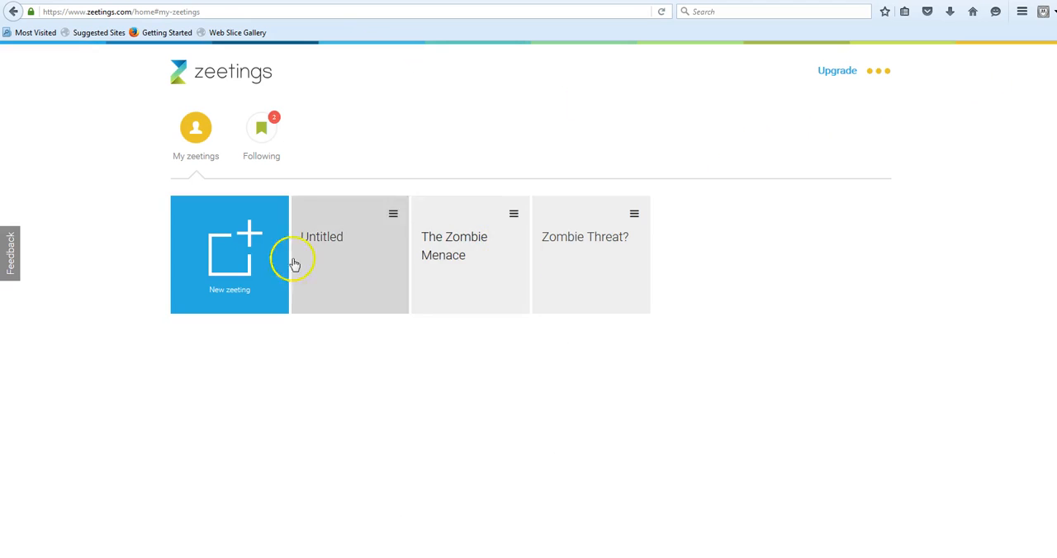
Create another new zeeting and upload the PowerPoint file "Sample presentation" from the Zeetings folder as its content.
left_click(251, 263)
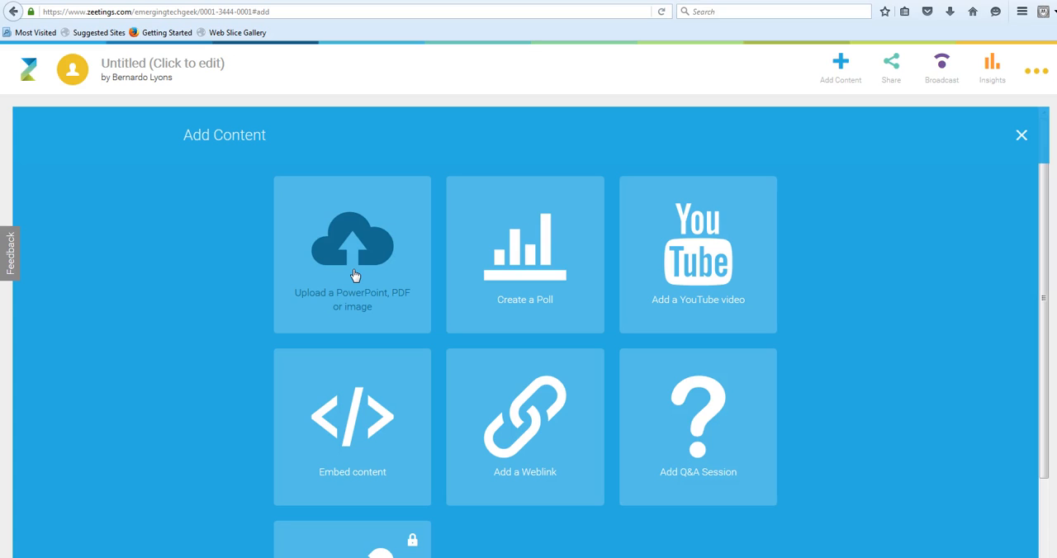
left_click(357, 265)
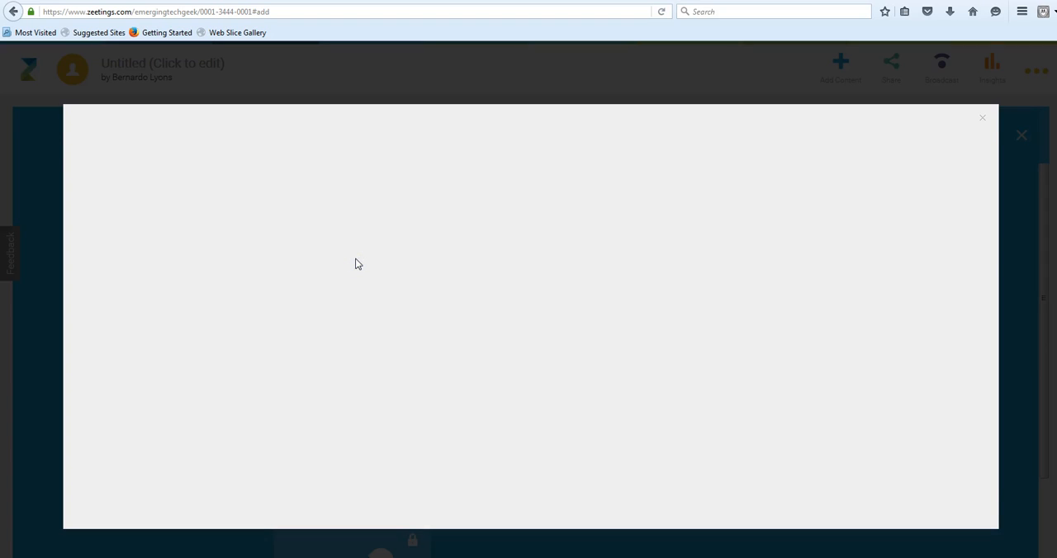
left_click(603, 348)
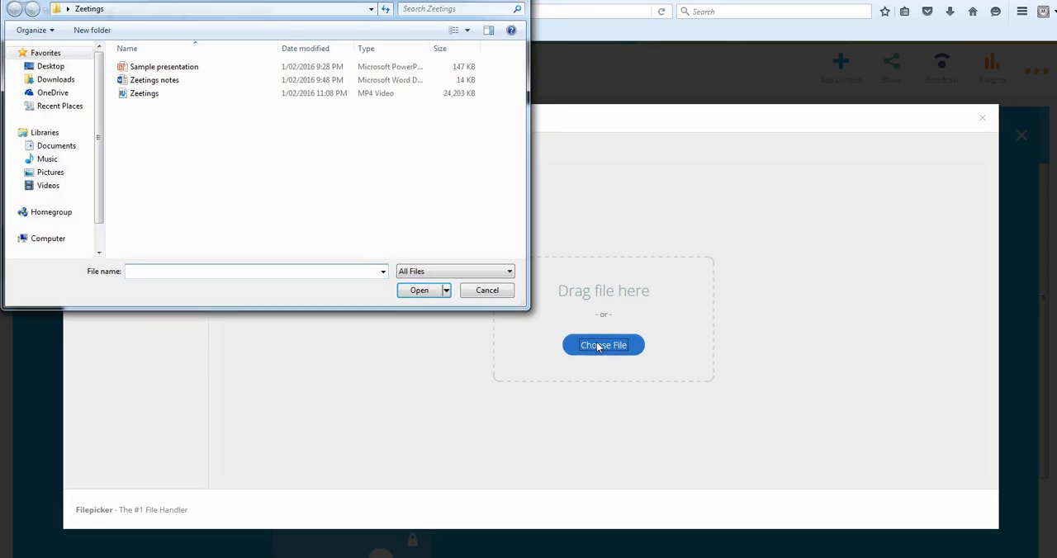
left_click(146, 93)
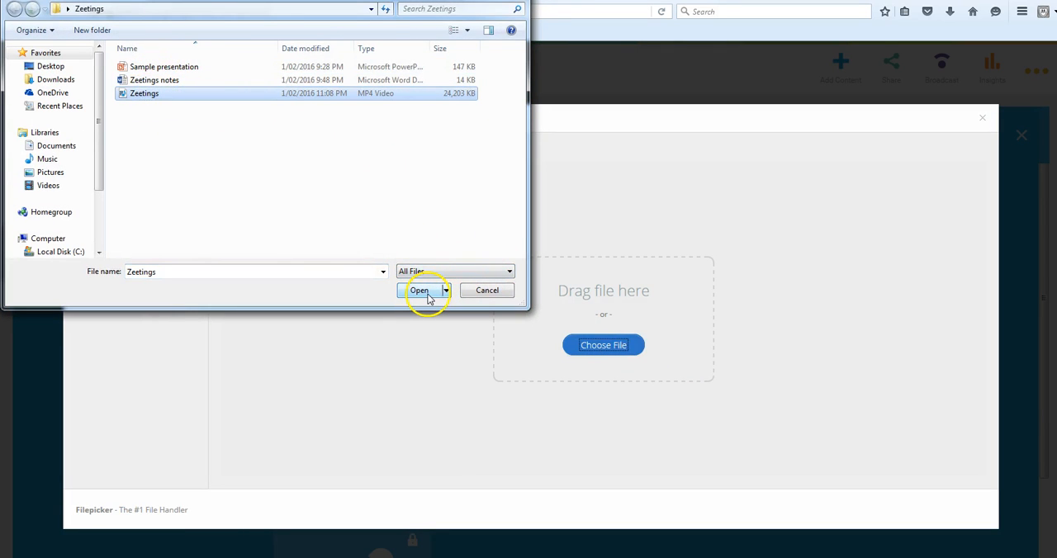
left_click(163, 68)
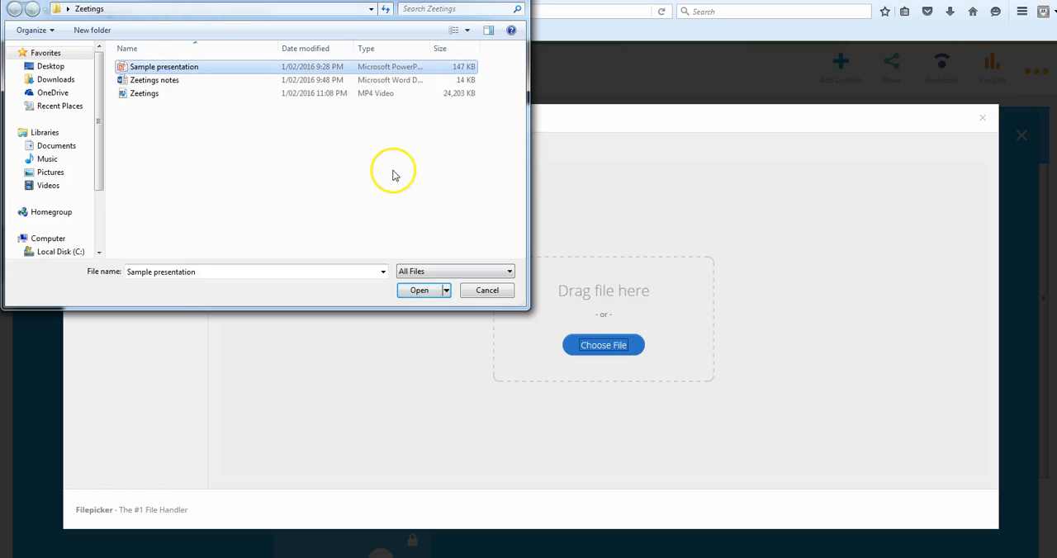
left_click(421, 290)
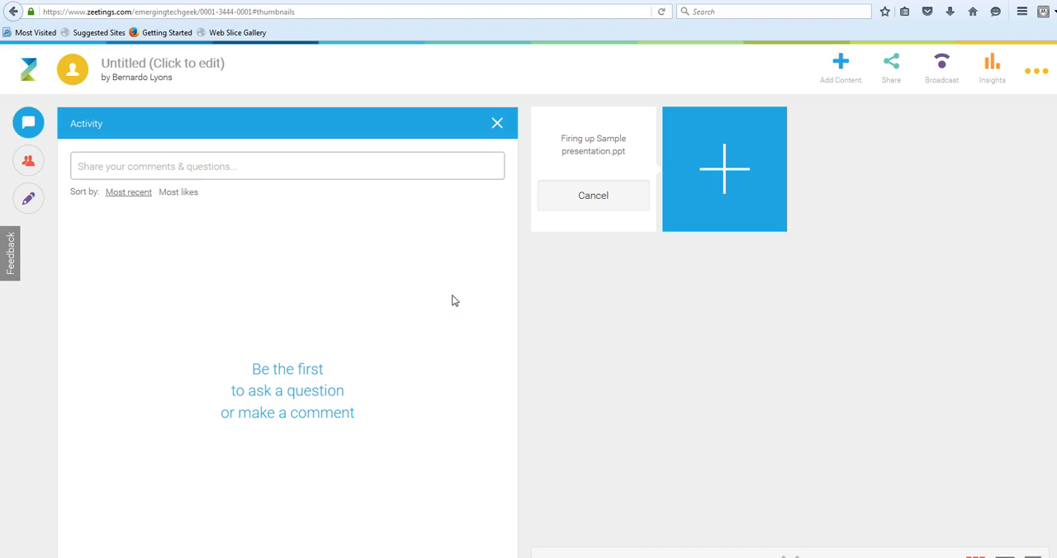
left_click(637, 206)
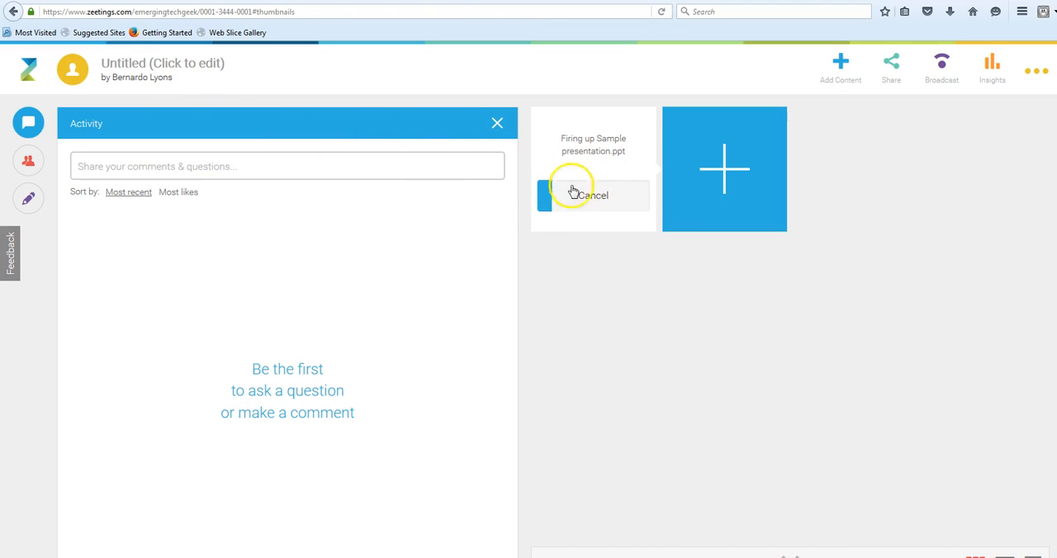
Try to name the untitled zeeting "The Zombie Menace 2" while the presentation uploads.
left_click(160, 64)
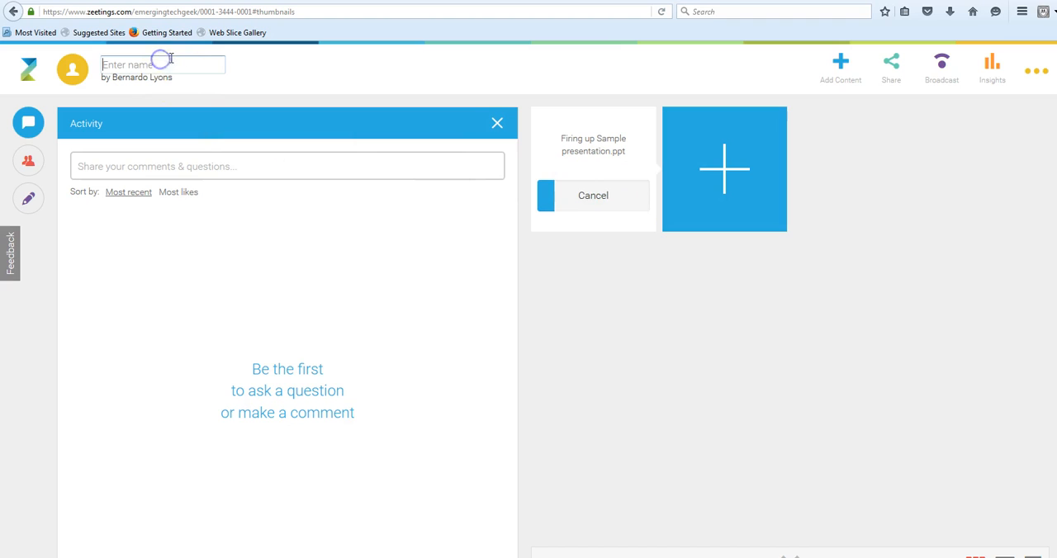
type("The ")
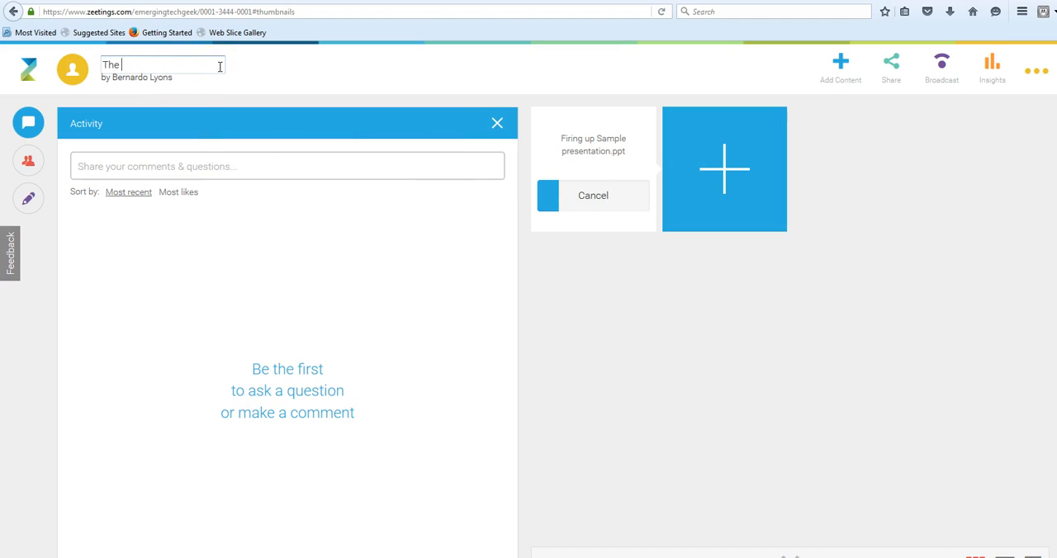
type("Zombie Menac")
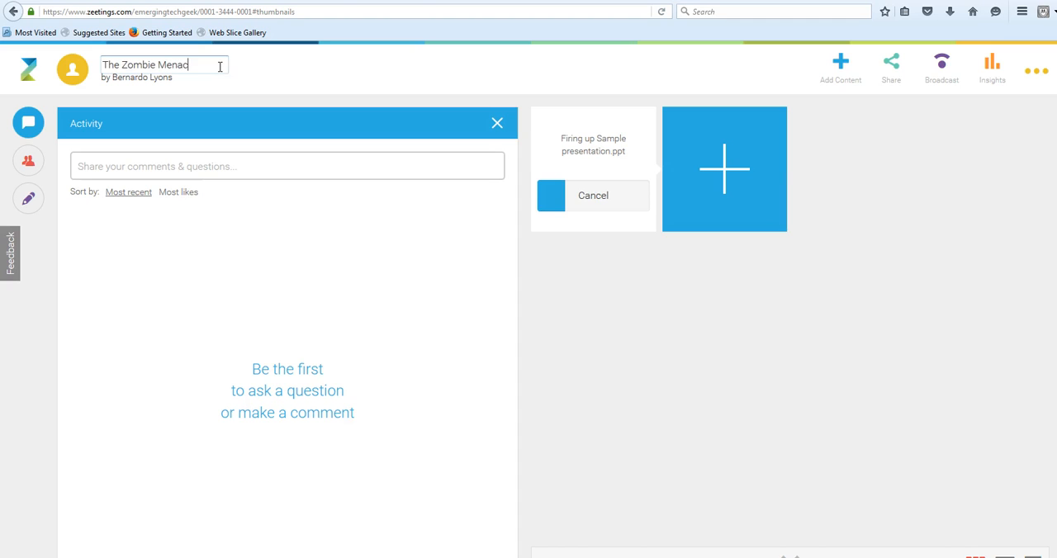
type("e @")
key("BackSpace")
type("2")
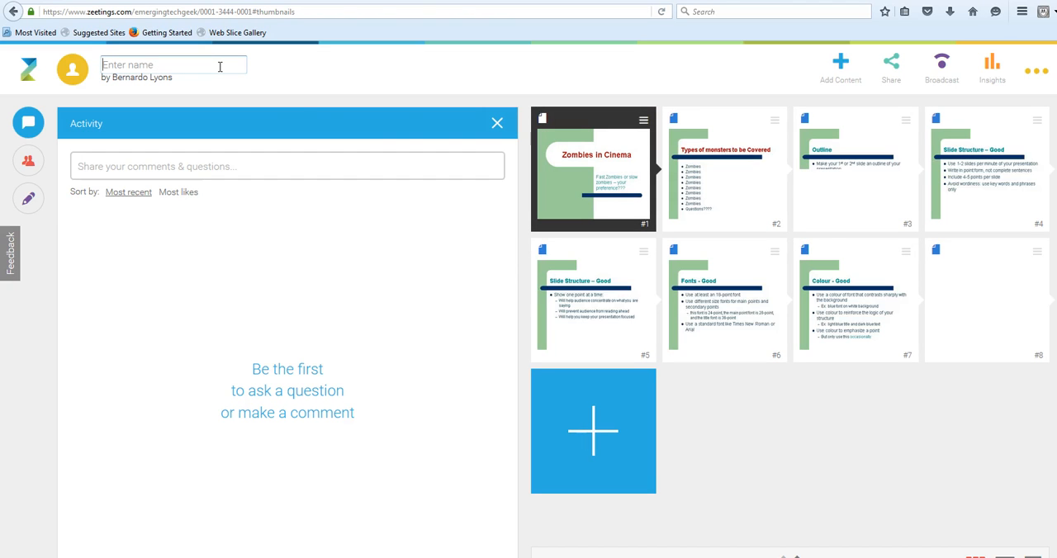
Name the zeeting "Zombie menace 2" and open the comment box of its activity feed.
left_click(191, 61)
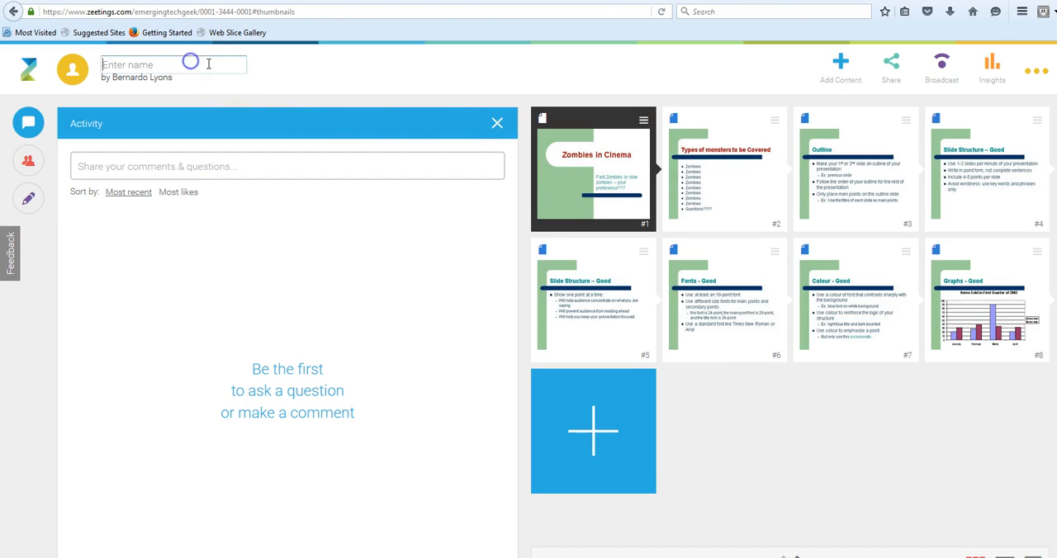
type("Zom")
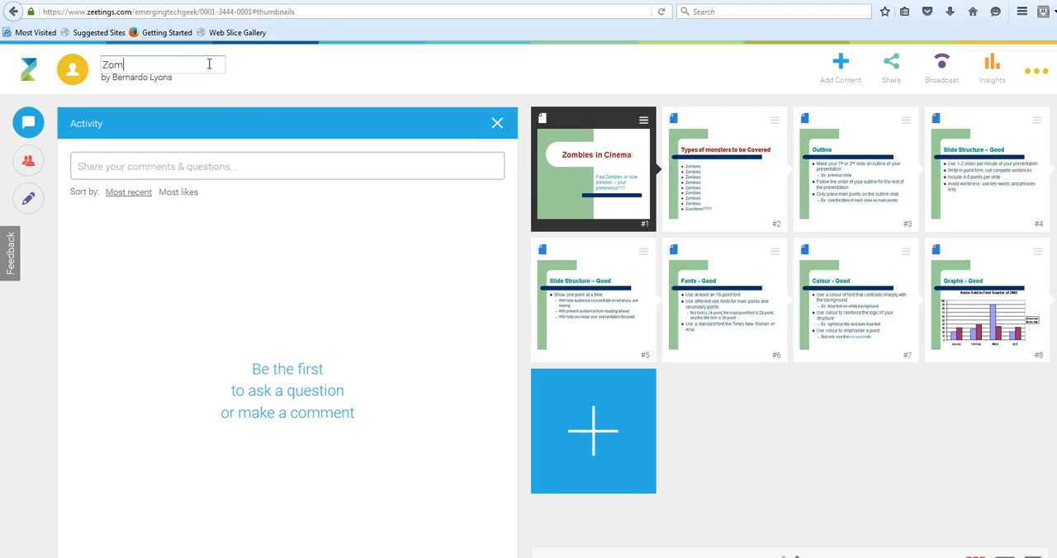
type("bie menace 2")
left_click(266, 71)
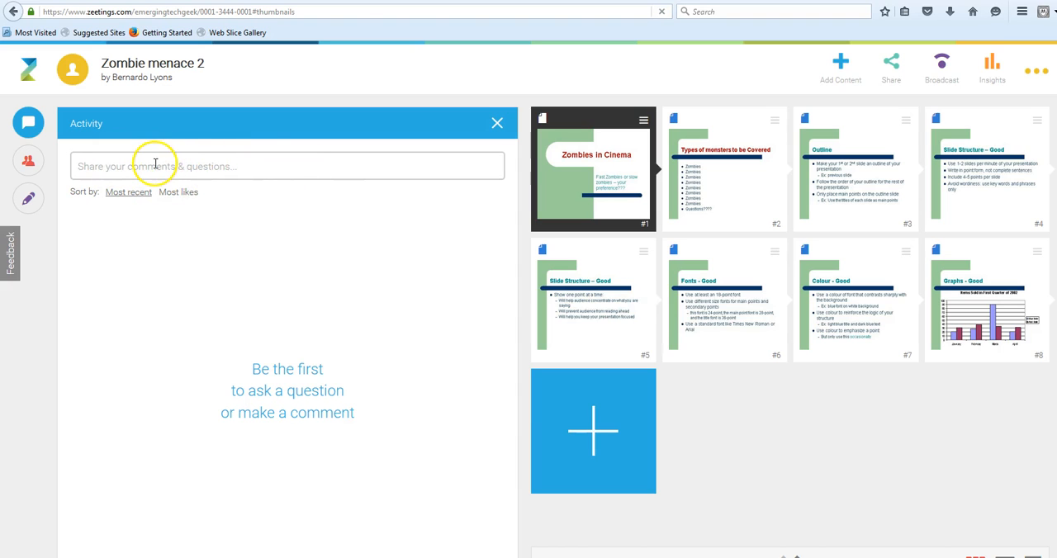
left_click(208, 170)
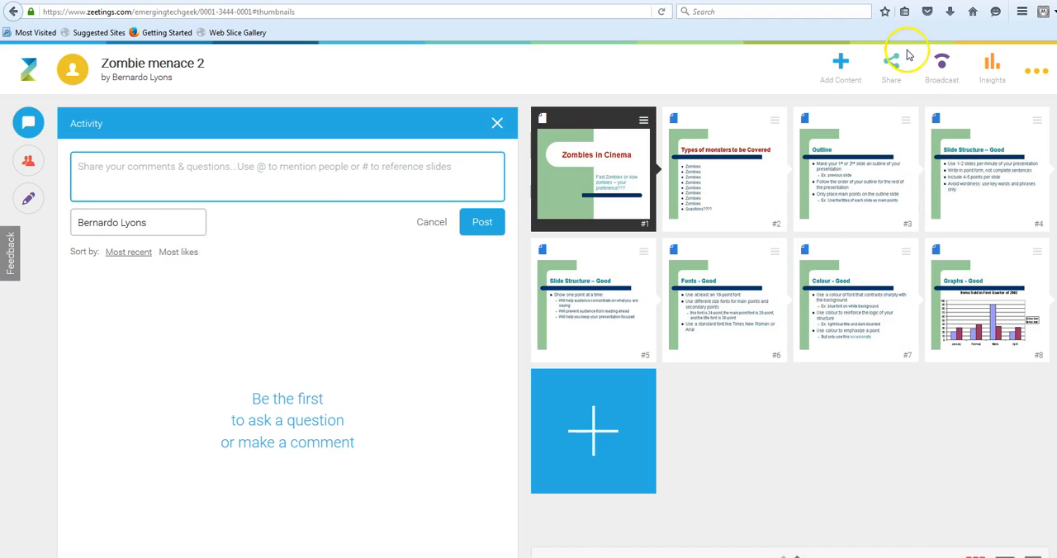
Add a Thumbs up/down poll with the question "Do you think the zombie menace is real???".
left_click(842, 72)
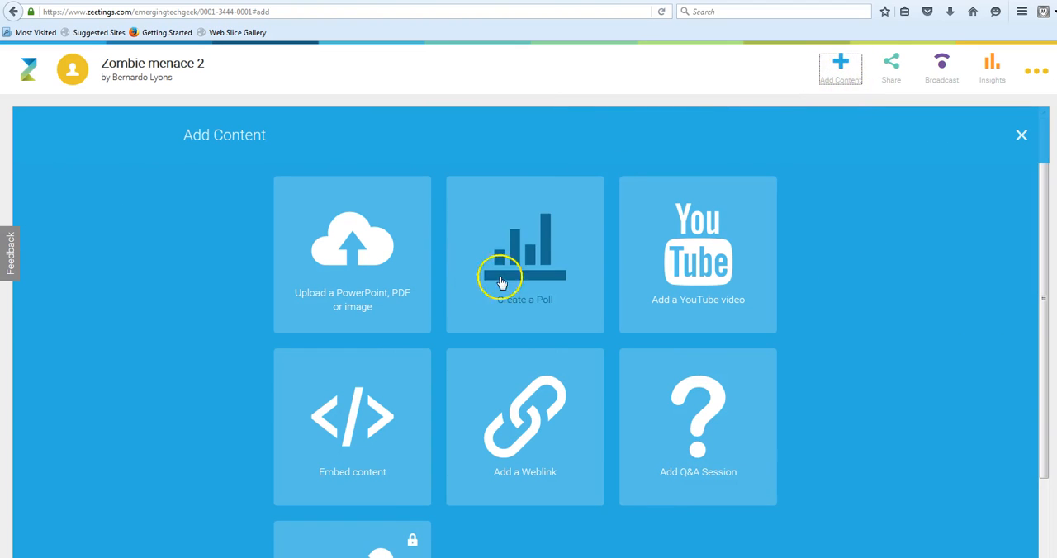
left_click(578, 260)
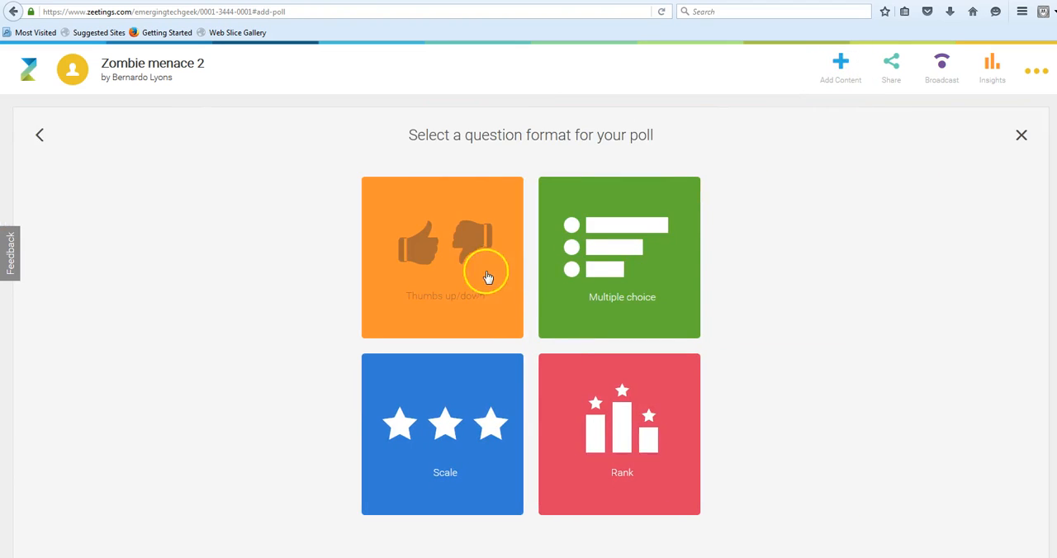
left_click(490, 275)
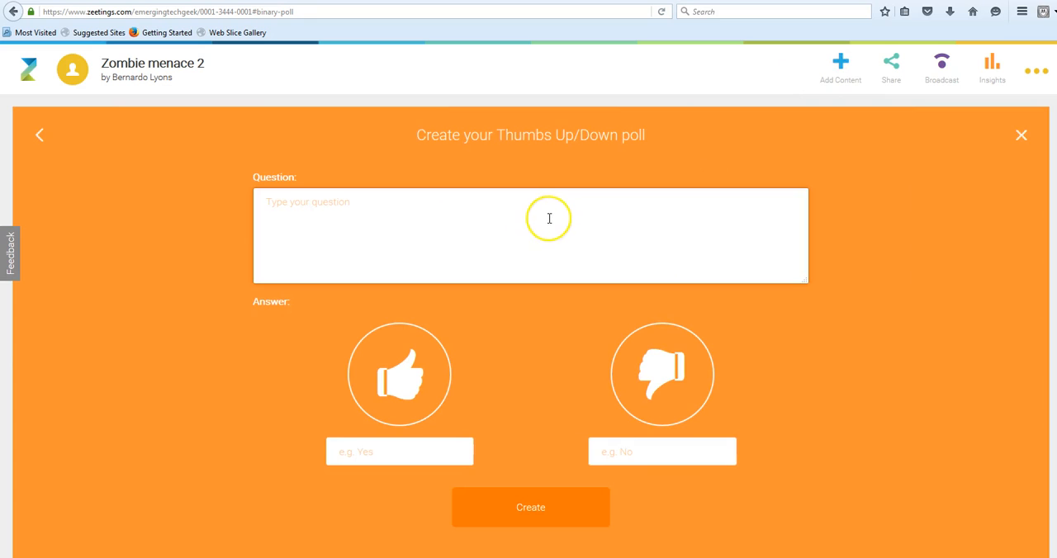
type("D")
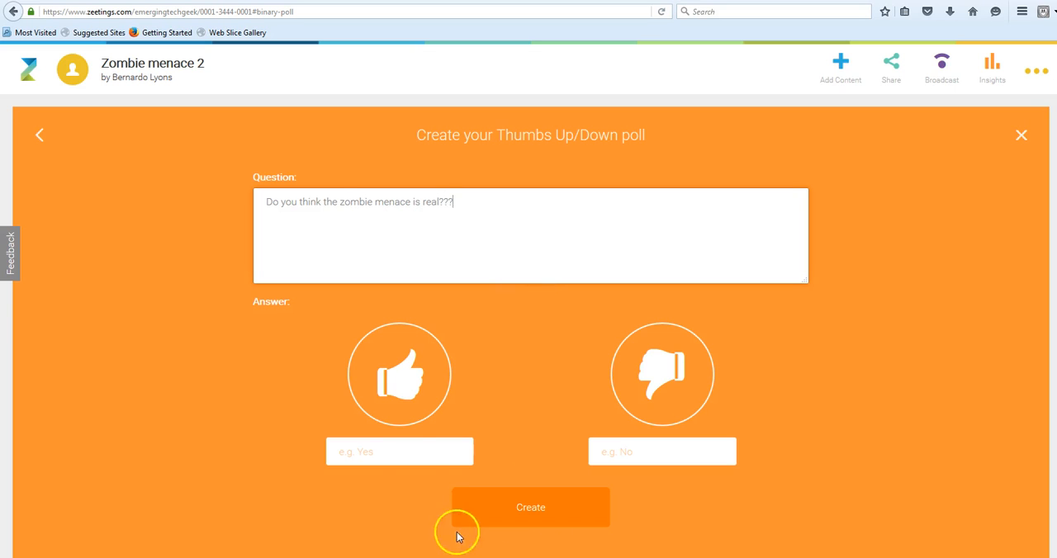
Label the poll's thumbs-up answer Yes and its thumbs-down answer No, and create the poll.
left_click(396, 453)
type("Yes")
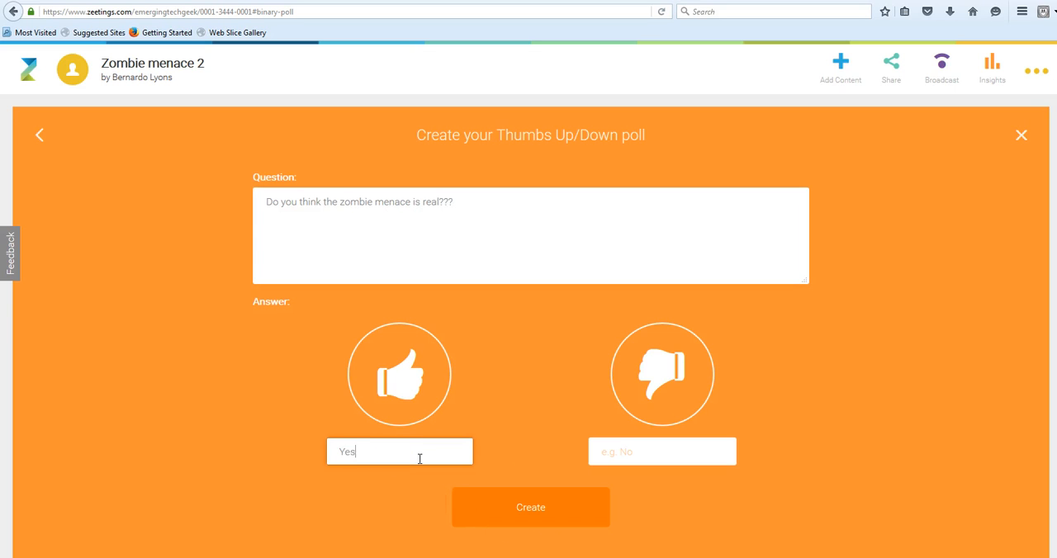
left_click(662, 451)
type("N")
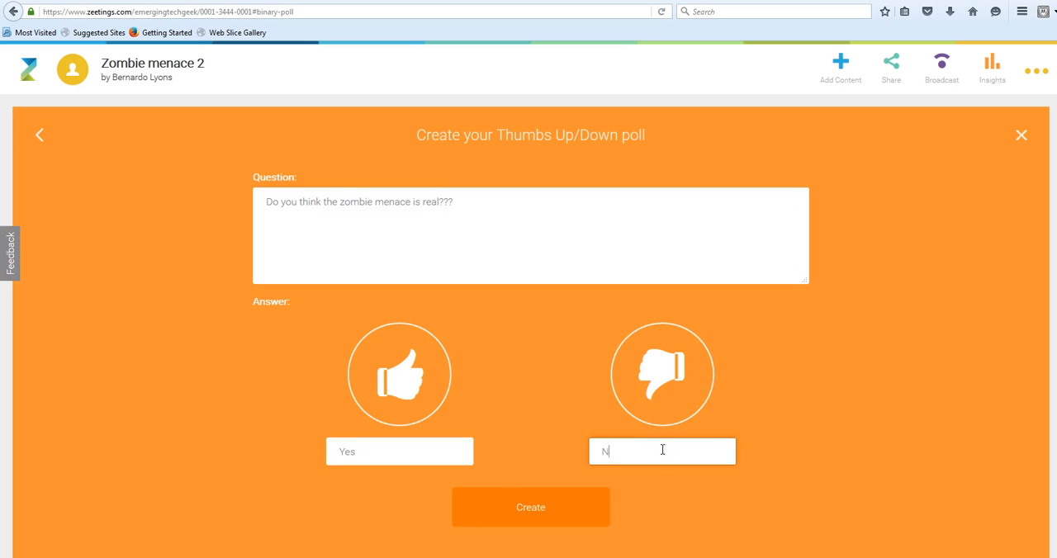
type("o")
left_click(539, 509)
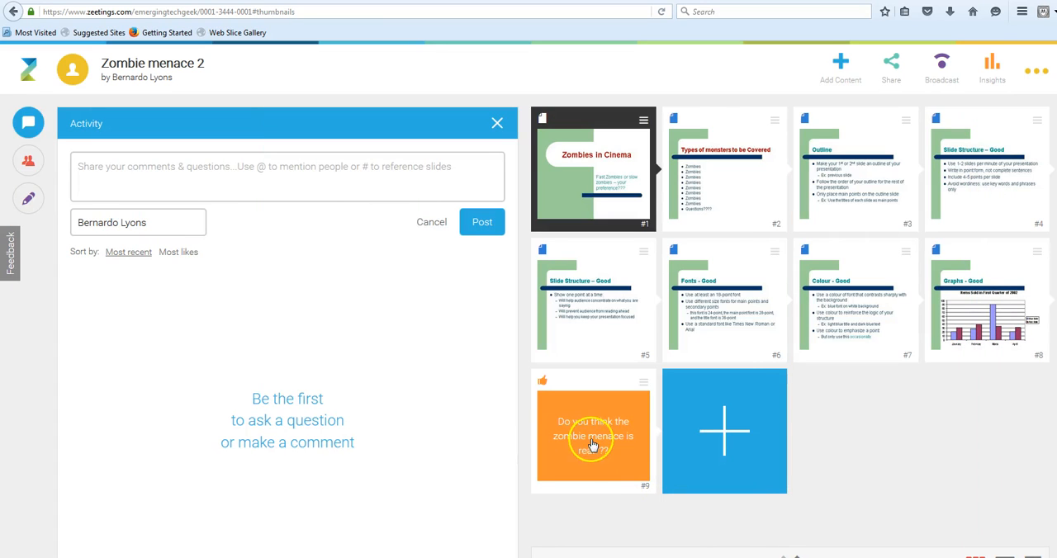
Add a Multiple choice poll with the question "Have you ever seen a Zombie???".
left_click(842, 64)
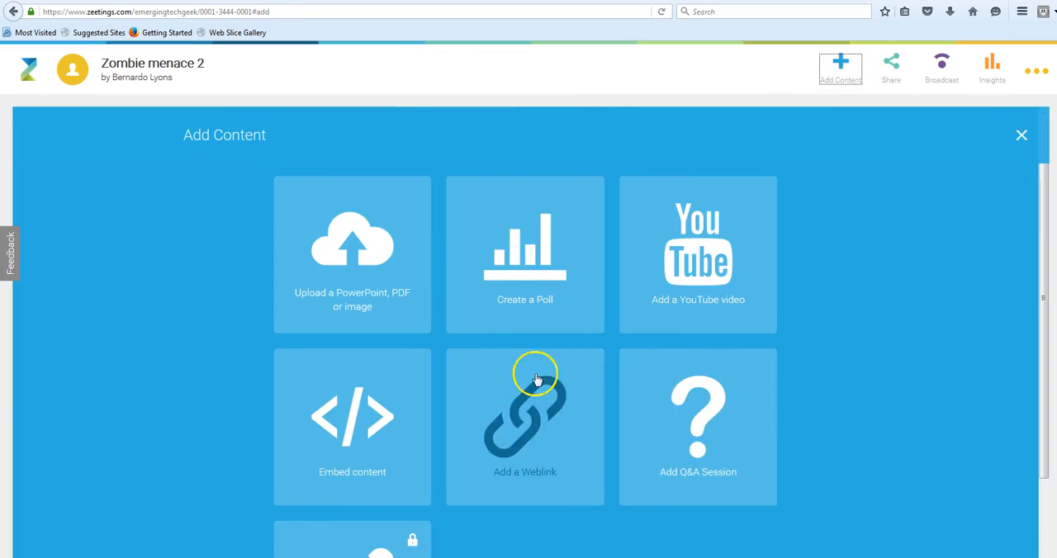
left_click(525, 268)
left_click(614, 261)
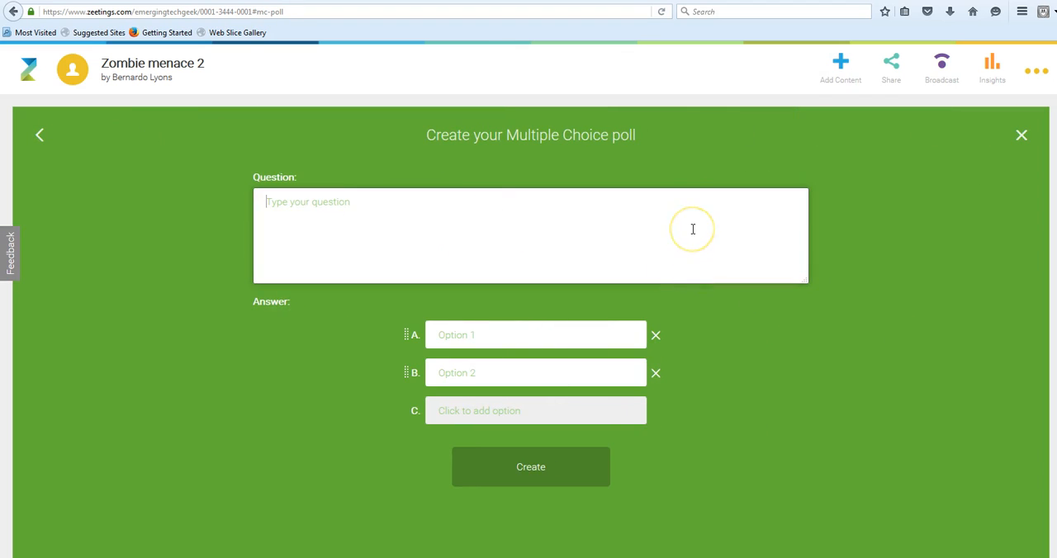
type("Ha")
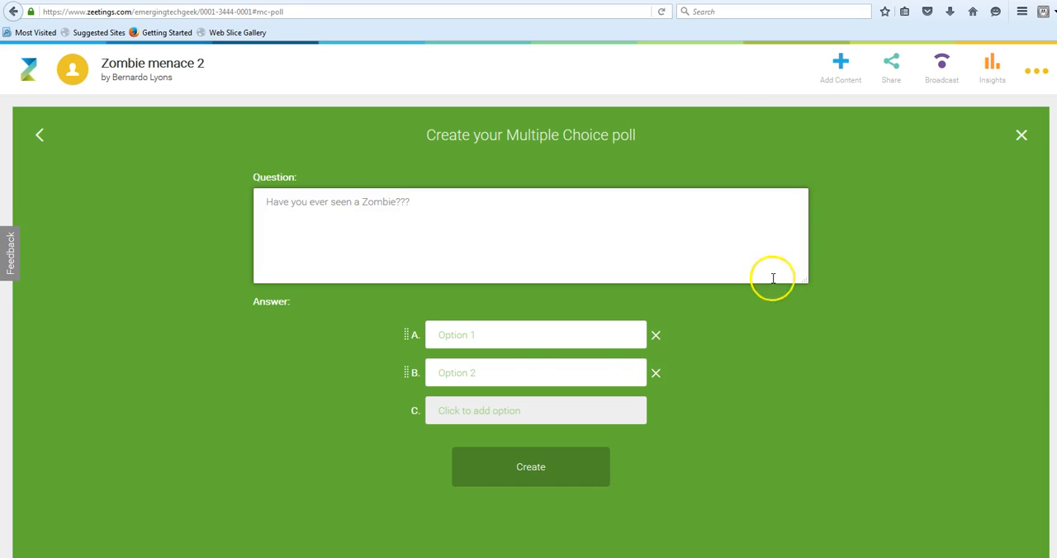
Enter Yes as answer A and No as answer B of the Multiple choice poll.
left_click(499, 341)
type("Yes")
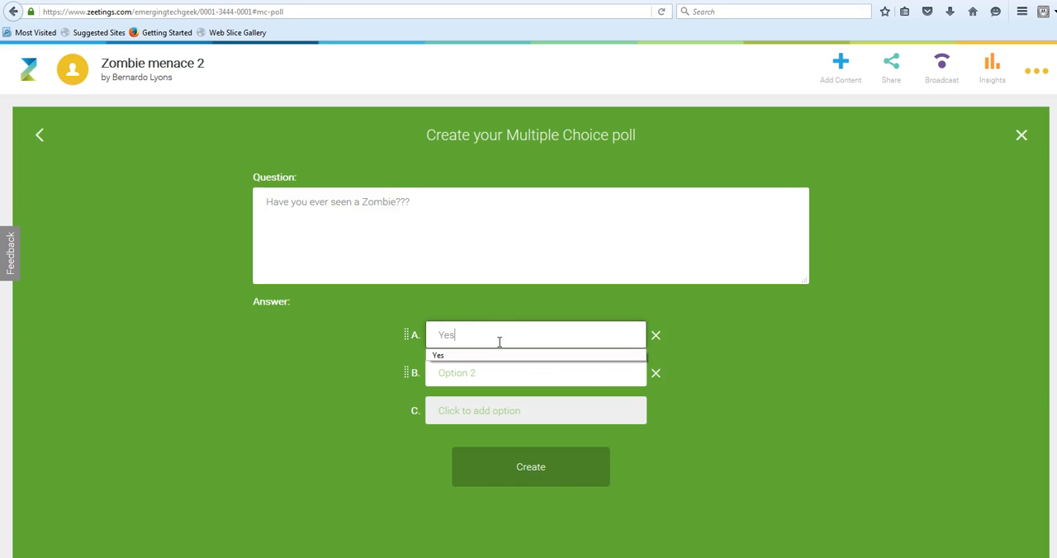
left_click(495, 357)
left_click(491, 383)
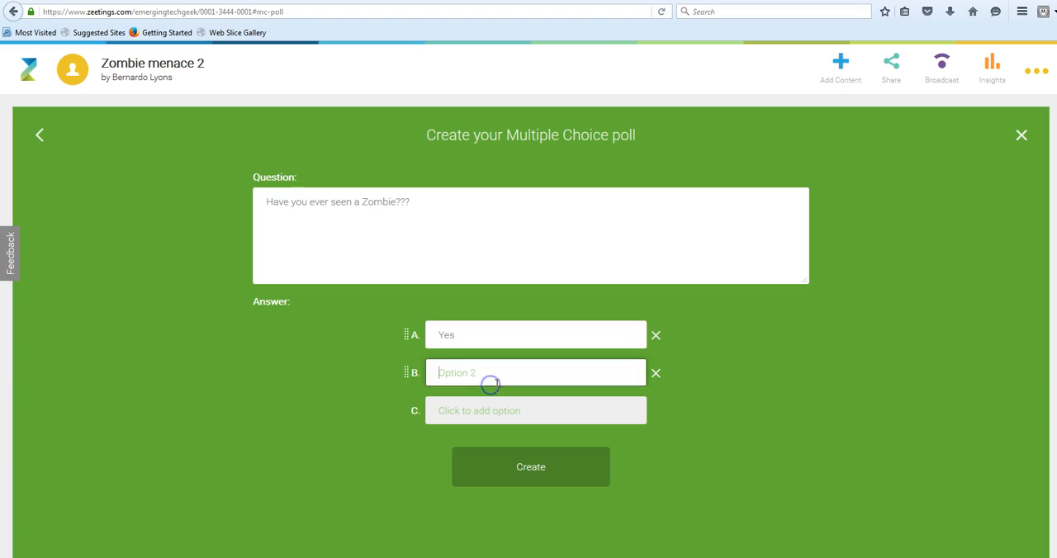
type("NO")
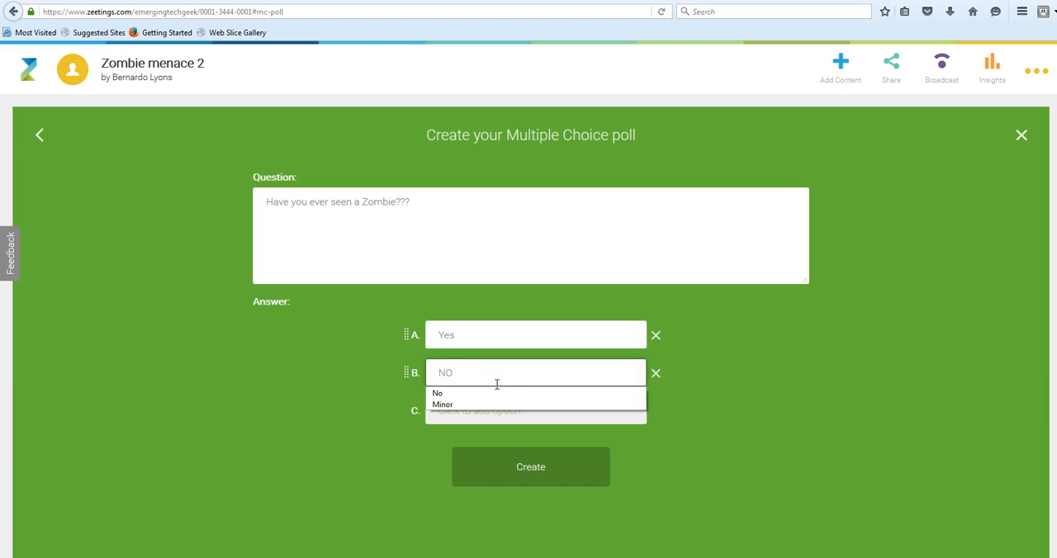
key("BackSpace")
type("o")
Add "Just the neighbour after a big night" as answer C and create the Multiple choice poll.
left_click(493, 421)
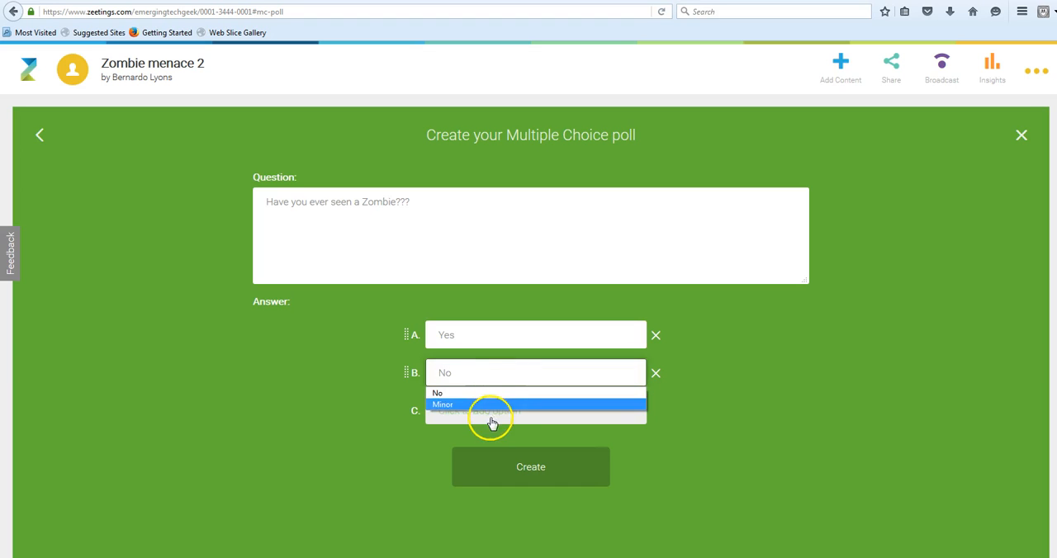
type("The")
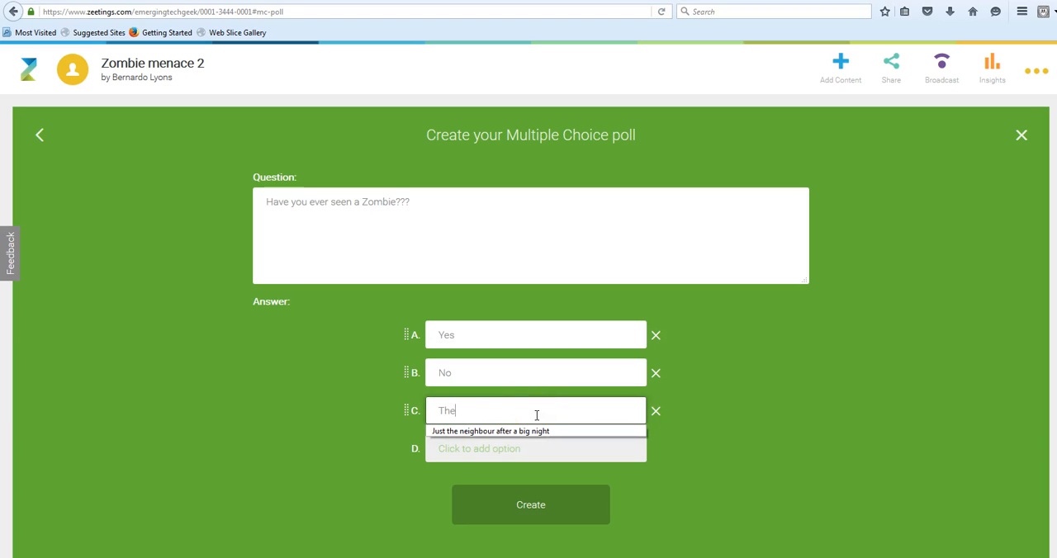
type(" ne")
left_click(615, 435)
left_click(547, 513)
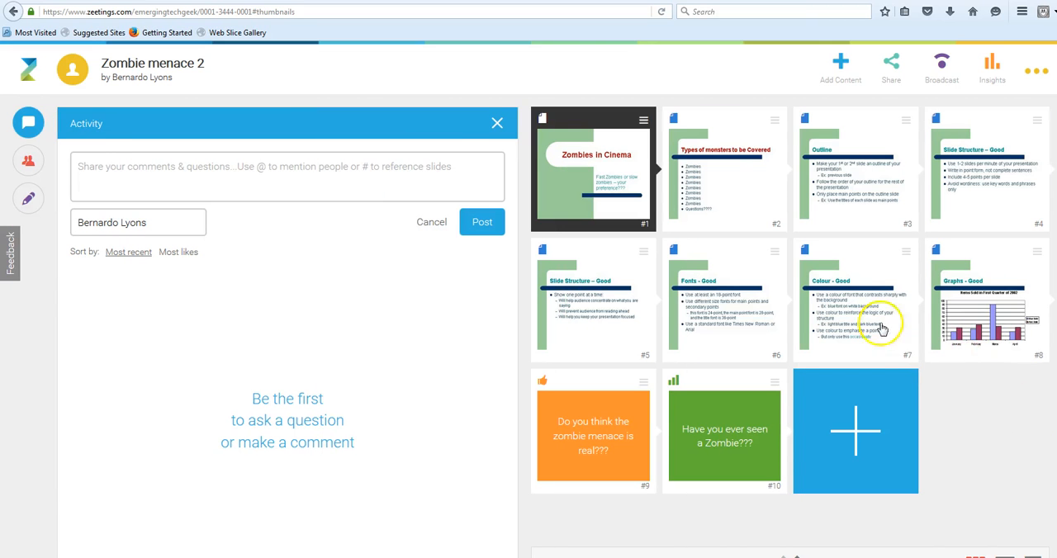
Add a Scale poll with the question "Are you scared of impending Zombie DOOM!".
left_click(837, 66)
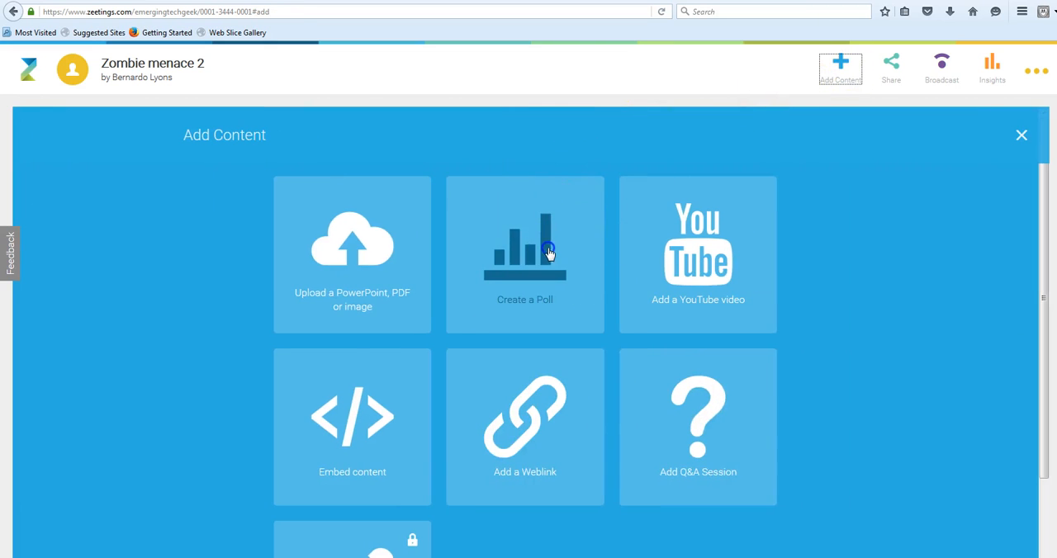
left_click(549, 252)
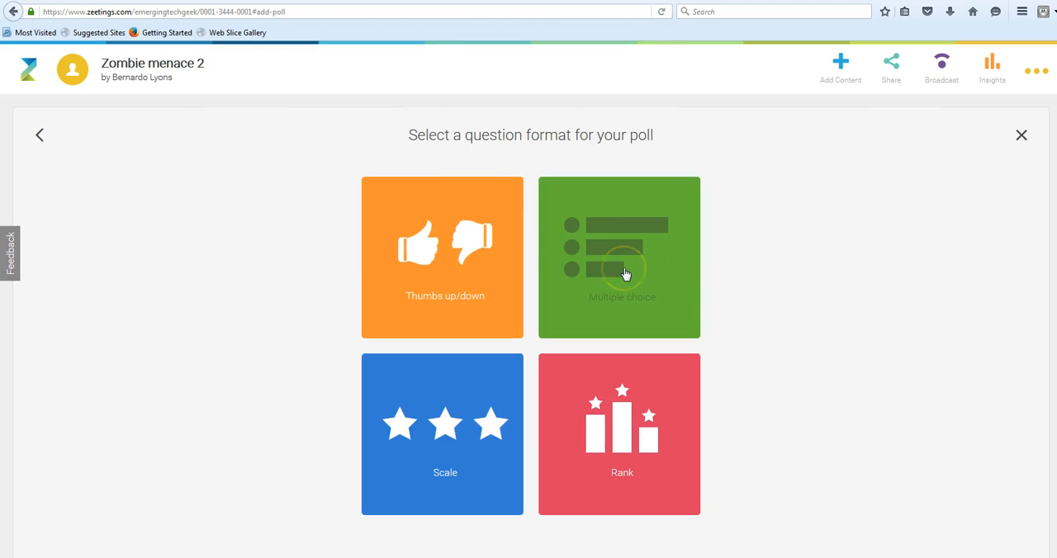
left_click(452, 441)
left_click(375, 217)
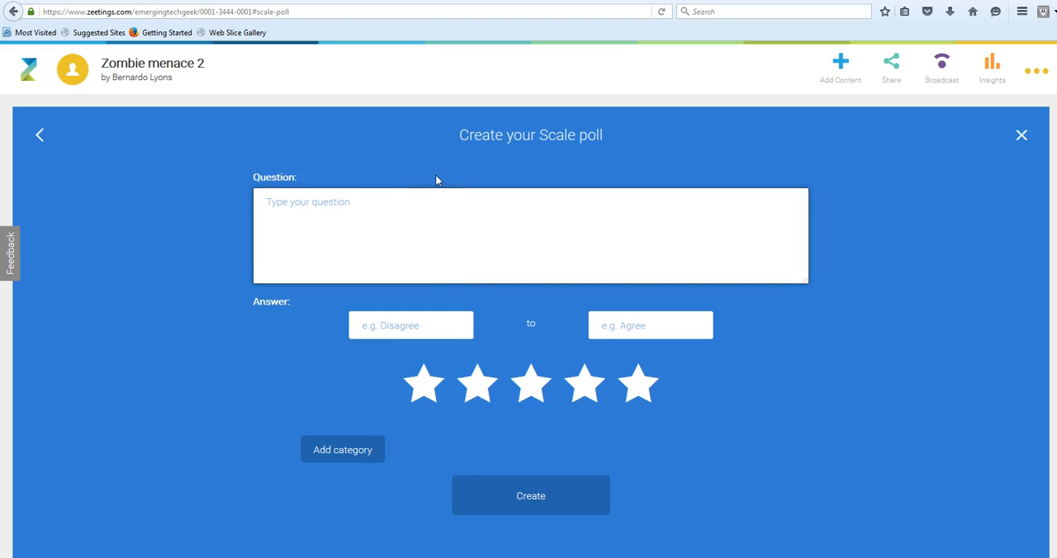
type("Are ")
type("you scared o")
type("f the")
key("BackSpace")
key("BackSpace")
key("BackSpace")
type("impending ")
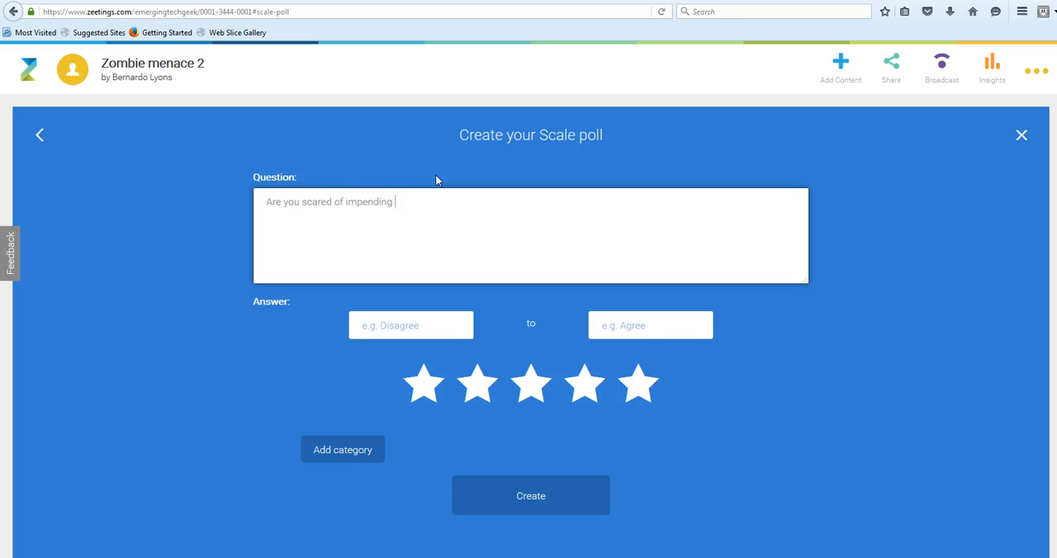
type("Zombie DOOM!")
Label the ends of the scale "Not to much" and "Rather, well, yes!", and create the poll.
left_click(415, 326)
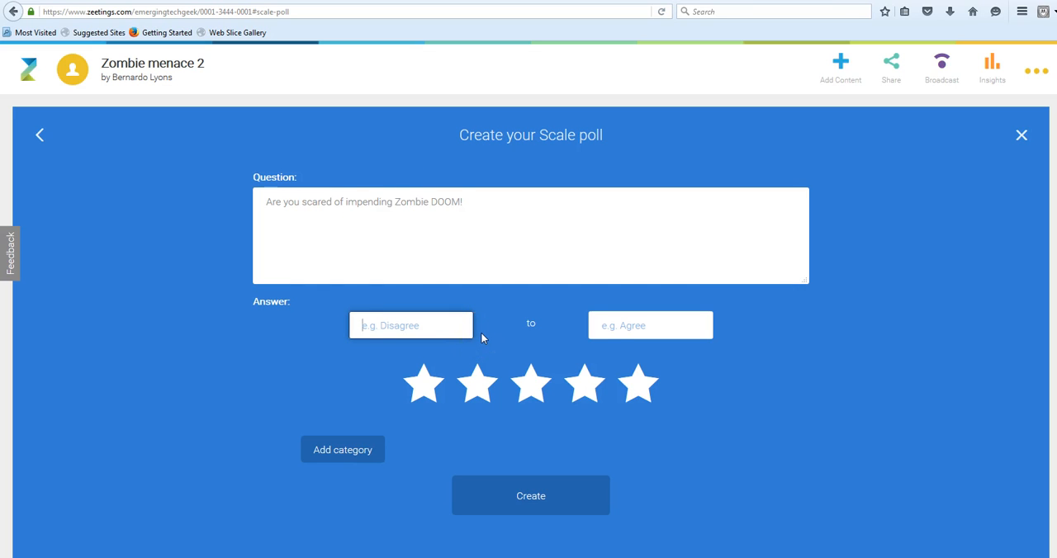
type("Not to much")
left_click(669, 326)
type("Rather, well, yes!")
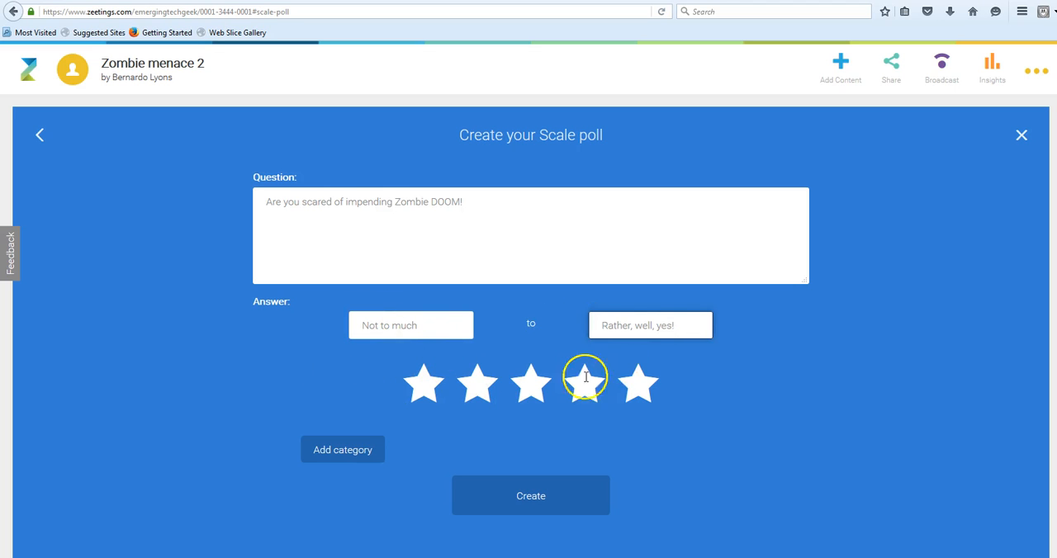
left_click(545, 496)
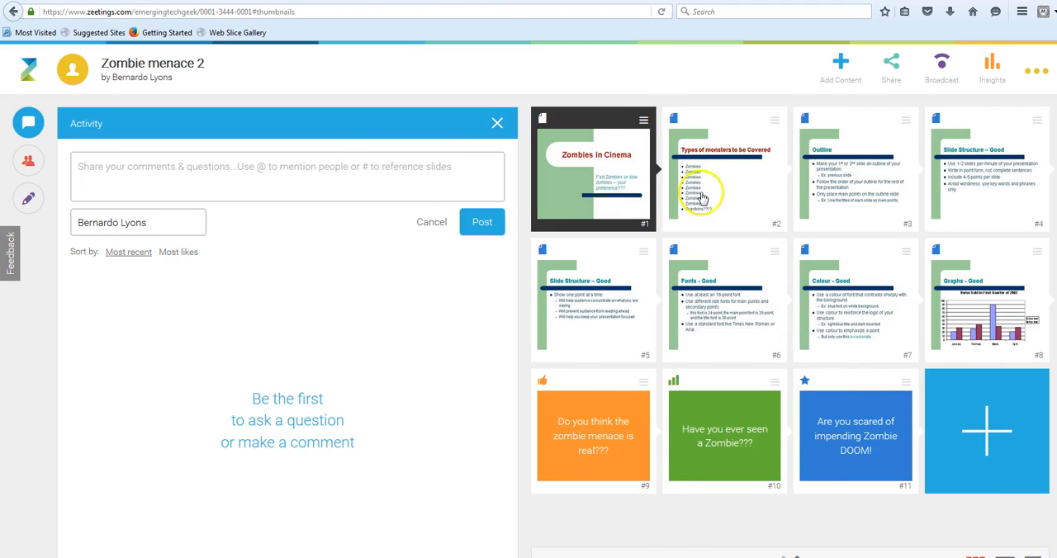
left_click(841, 65)
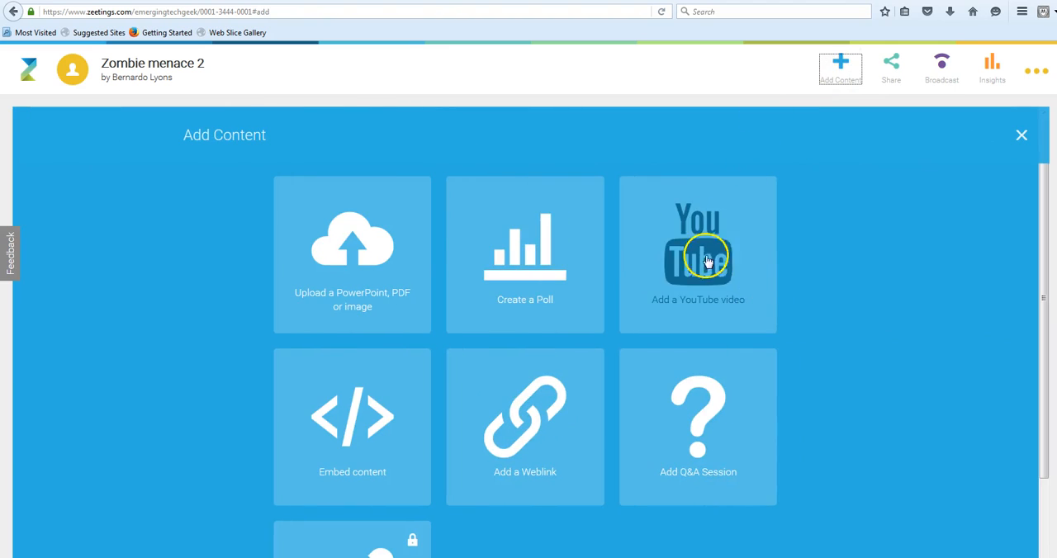
left_click(524, 235)
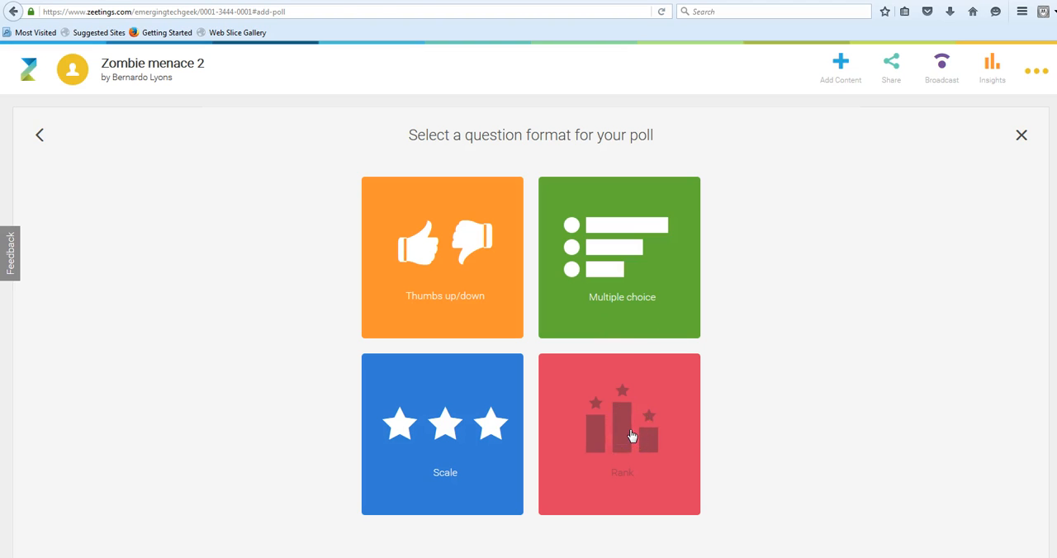
left_click(614, 266)
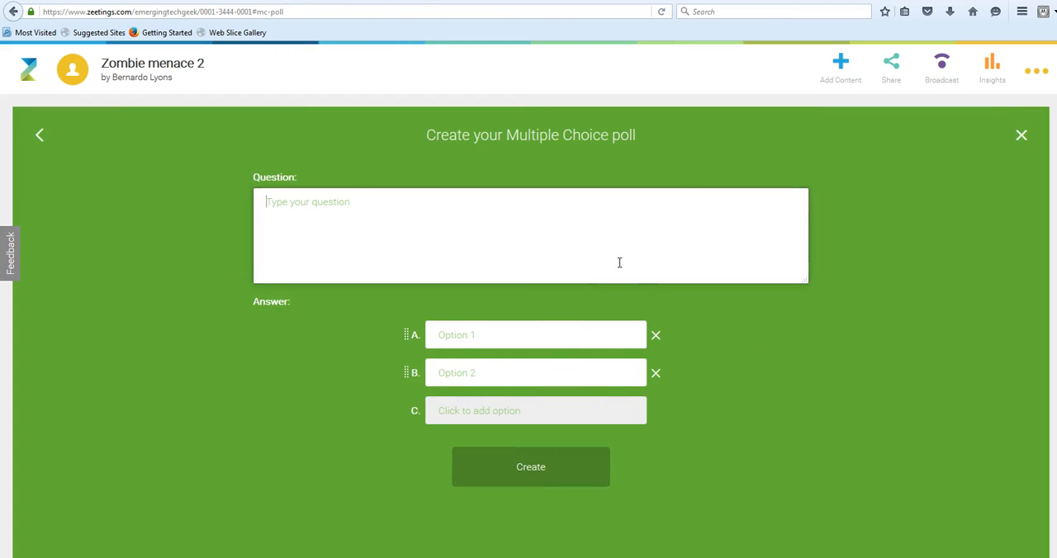
left_click(1022, 134)
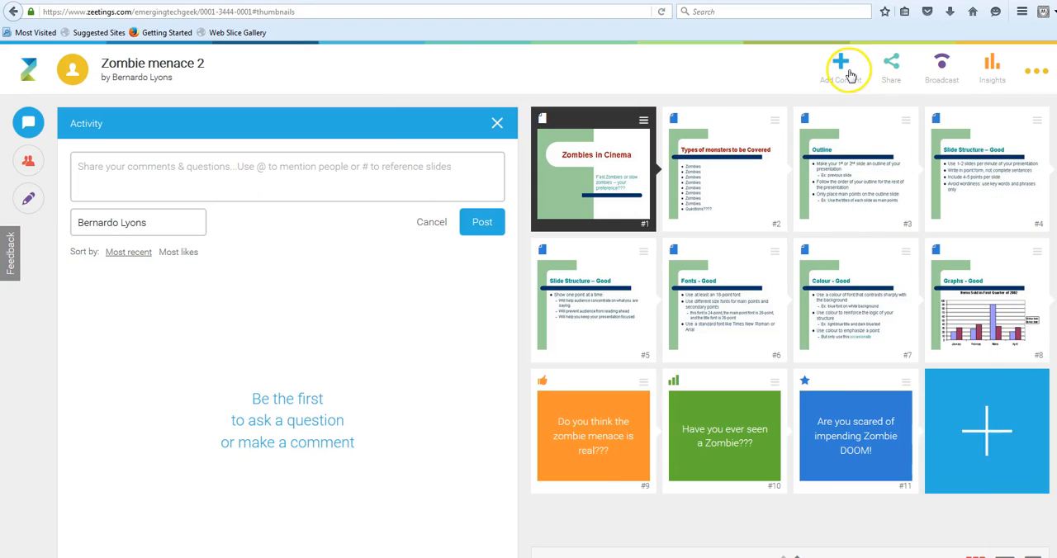
Add a Rank poll with the question "Zombies..... something to worry about???".
left_click(841, 64)
left_click(491, 236)
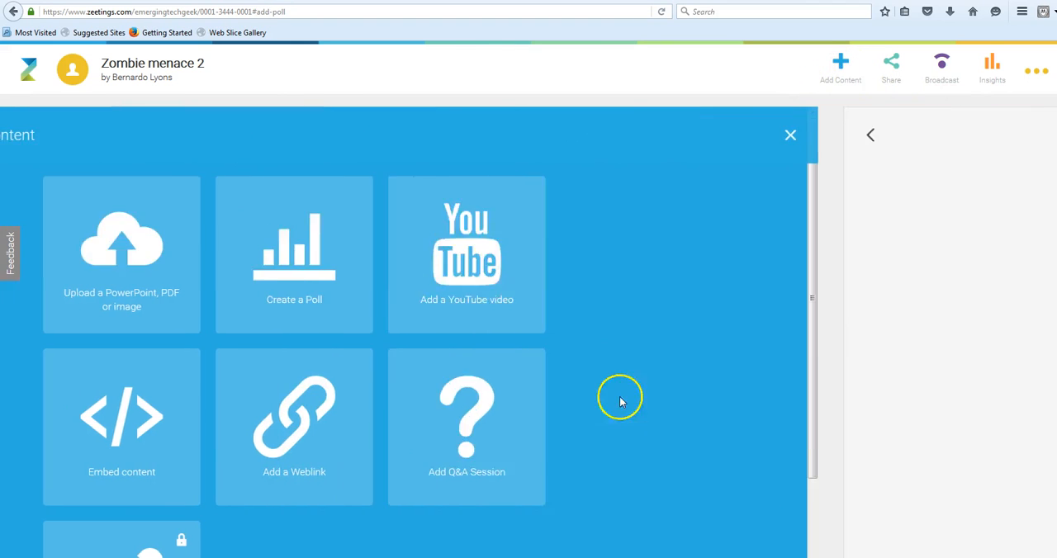
left_click(656, 429)
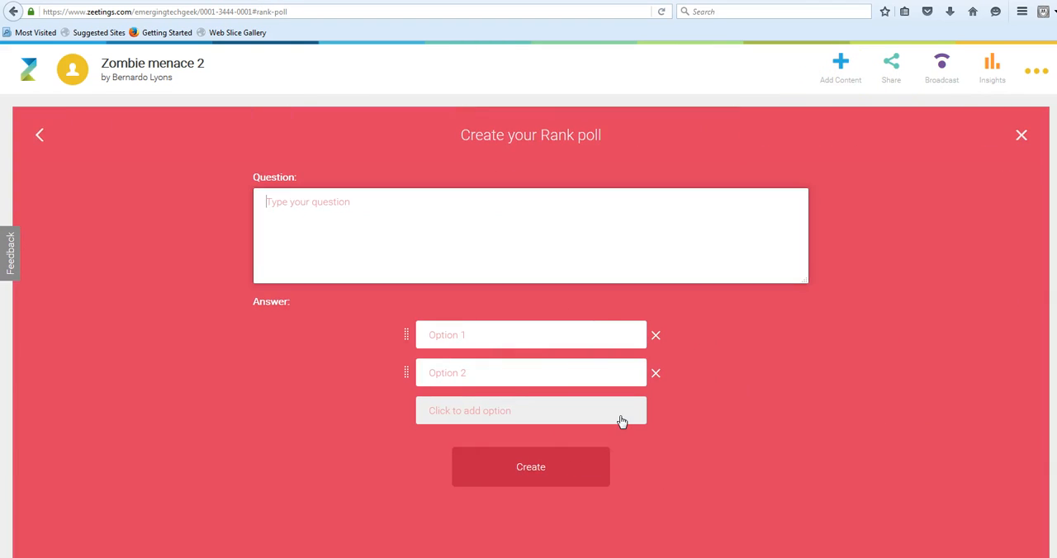
left_click(516, 334)
left_click(440, 200)
type("Z")
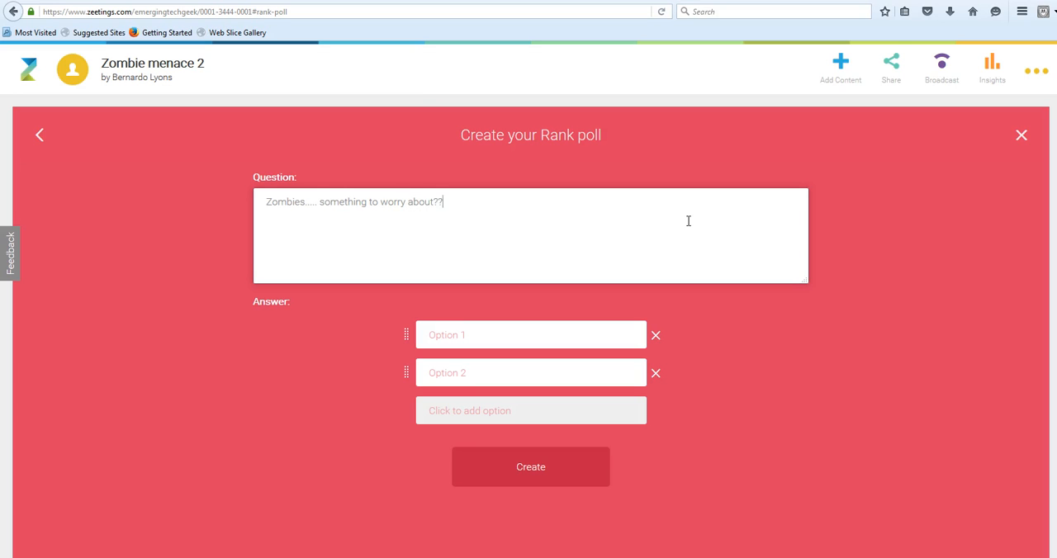
Enter "Lots" as the Rank poll's first option and one beginning "Not m" as its second, and create the poll.
left_click(479, 336)
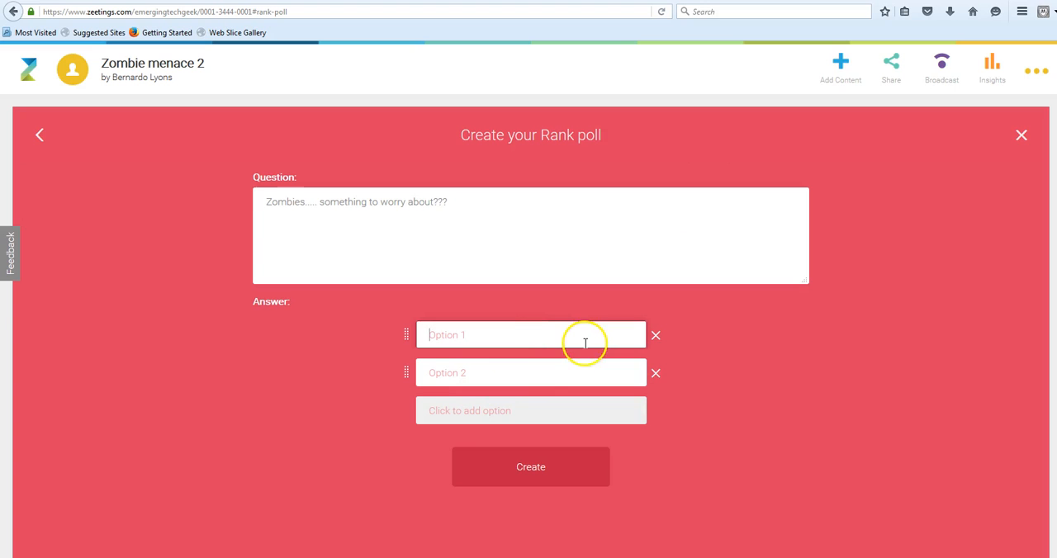
left_click(497, 373)
type("NOt")
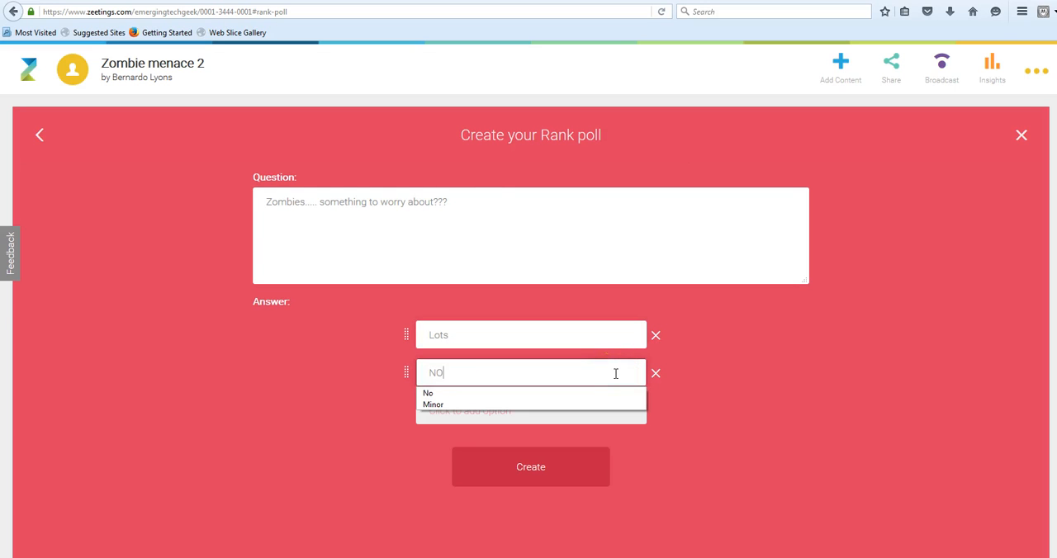
key("BackSpace")
key("BackSpace")
type("ot much")
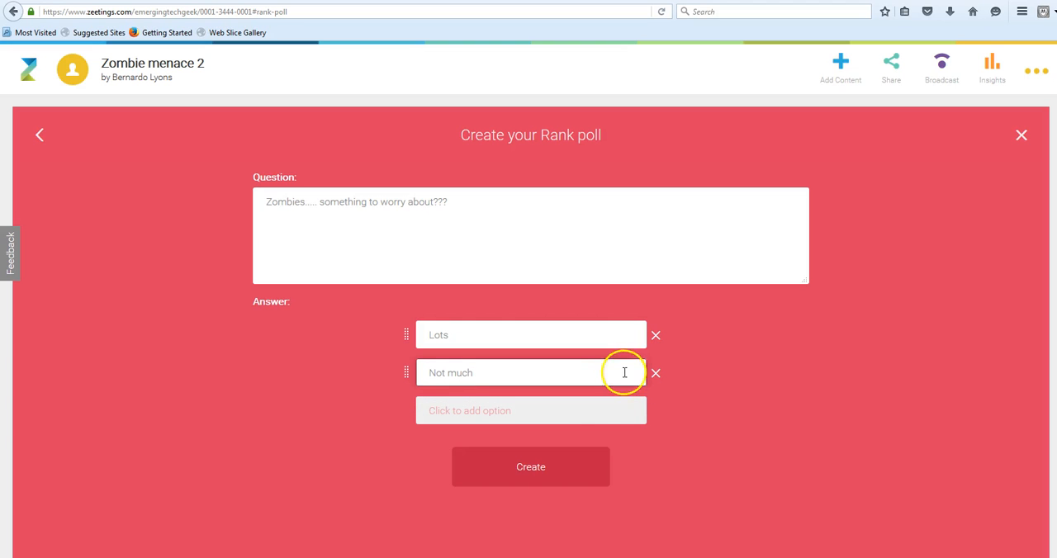
left_click(539, 467)
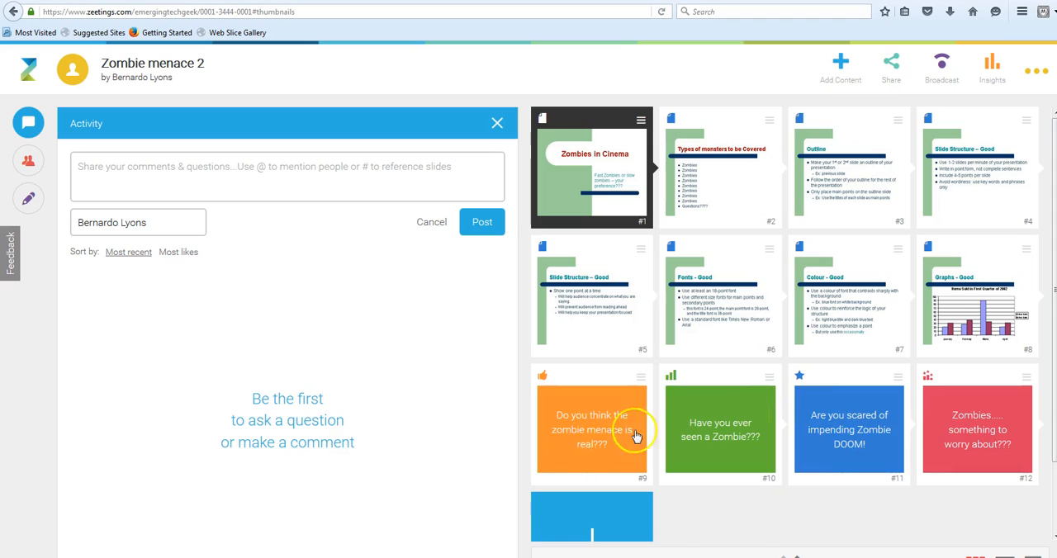
Reorder the slides: move the Thumbs up/down poll to position 2, the Multiple choice poll to 5 and the Scale poll to 6.
left_click_drag(618, 446, 698, 197)
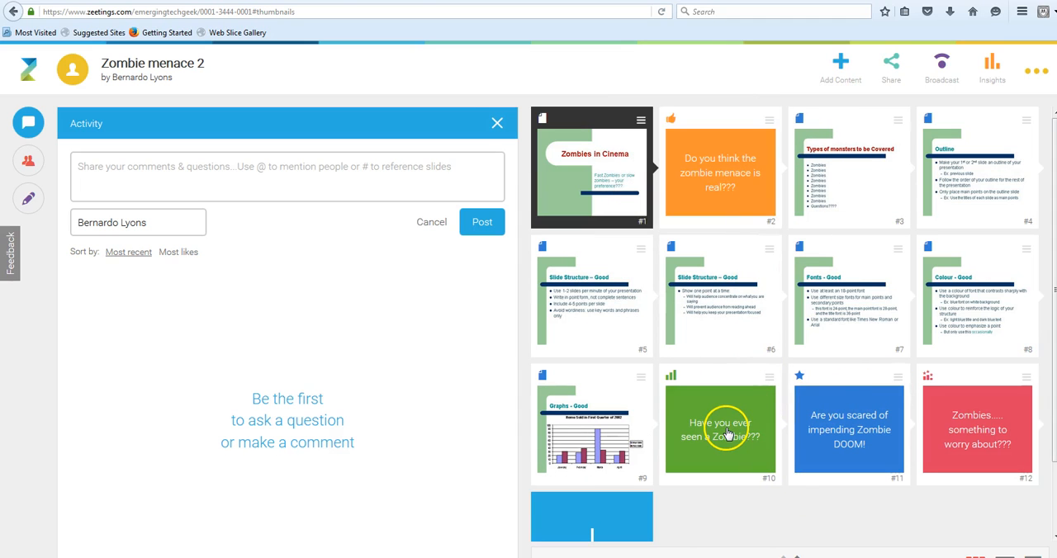
left_click_drag(720, 430, 609, 314)
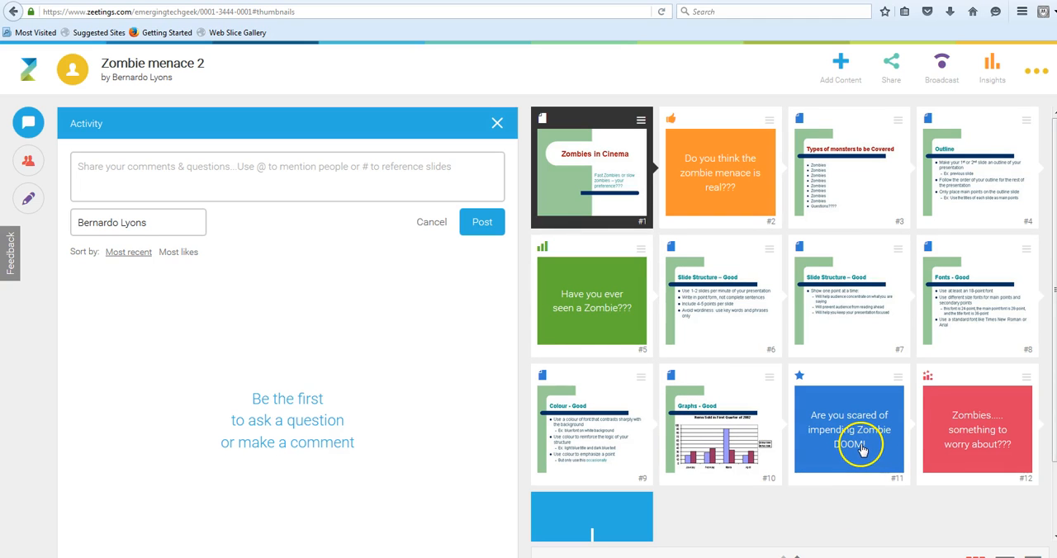
left_click_drag(839, 439, 720, 302)
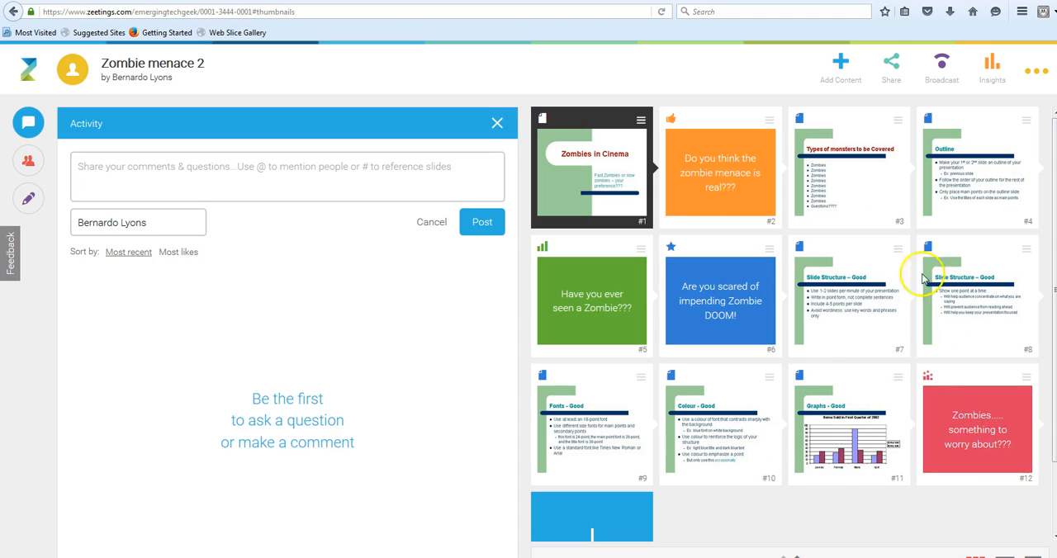
Open the form for adding a YouTube video, switch to the Zeetings notes in Word and copy the YouTube link under the references heading.
left_click(841, 64)
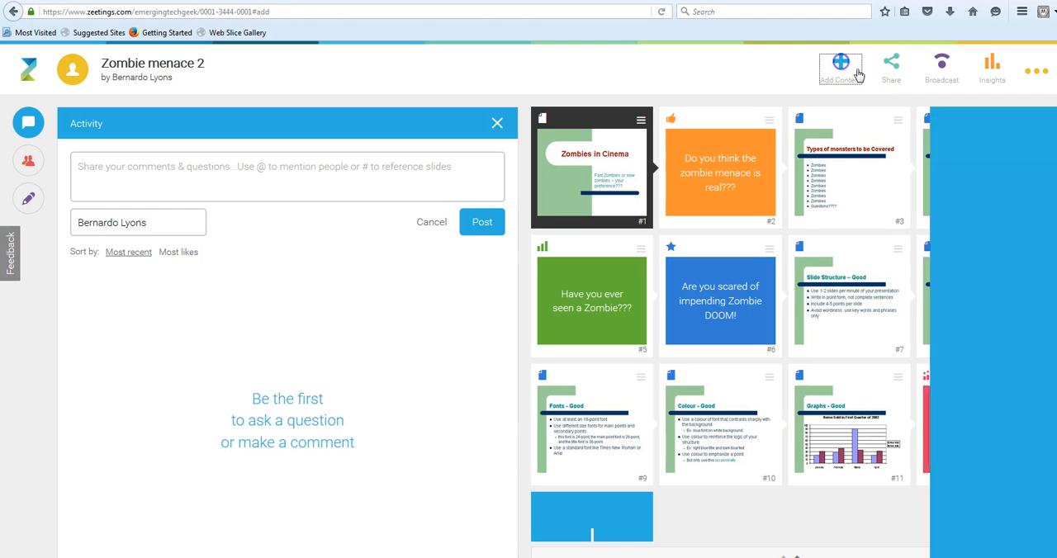
left_click(715, 248)
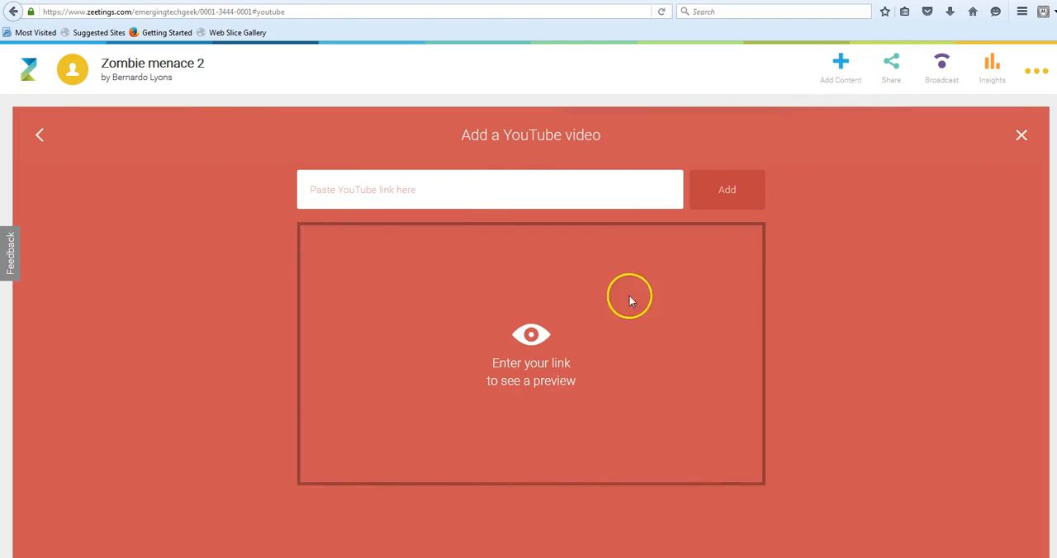
left_click(392, 557)
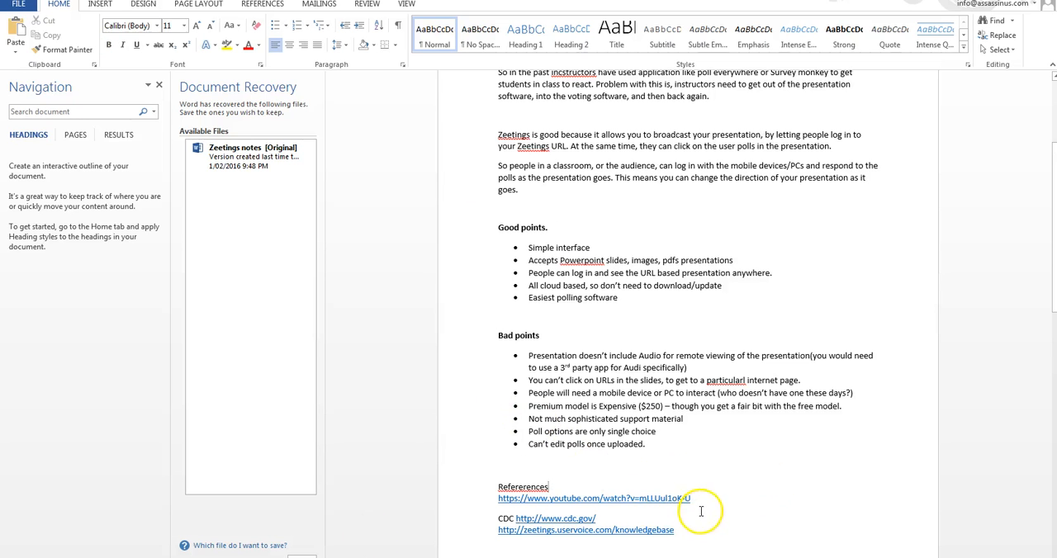
left_click_drag(692, 499, 489, 500)
key("ctrl+c")
key("alt+Tab")
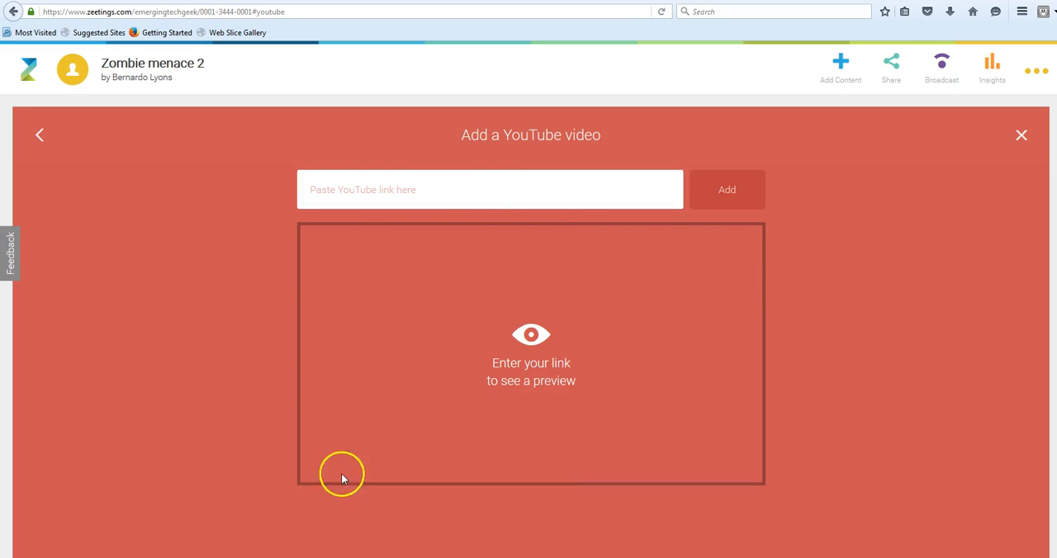
left_click(436, 190)
key("ctrl+v")
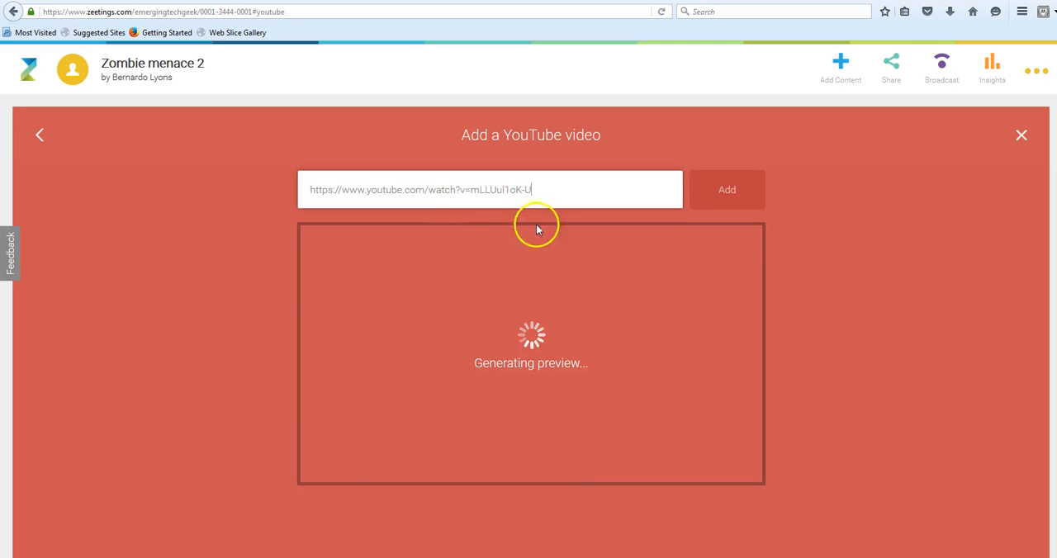
left_click(733, 192)
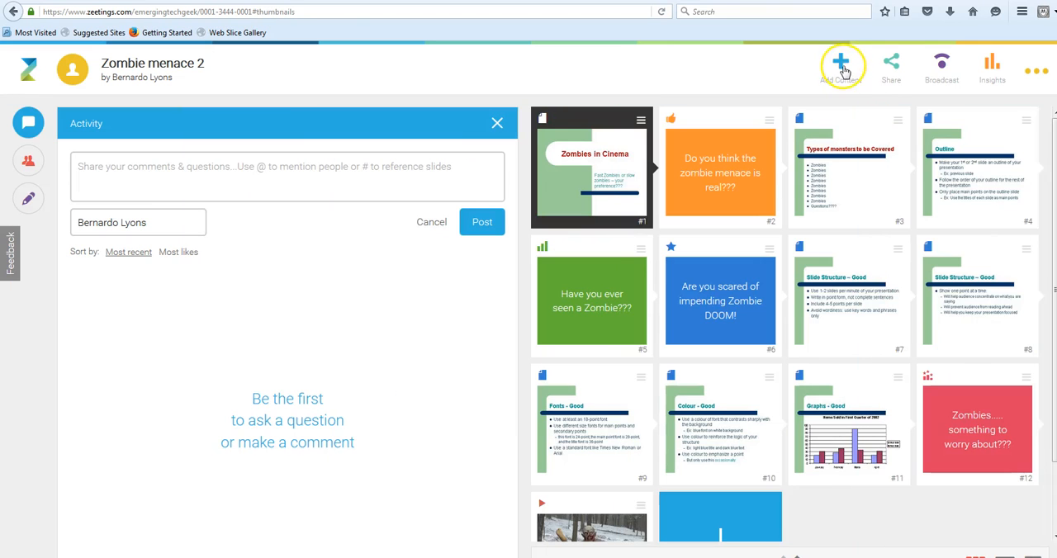
left_click(838, 66)
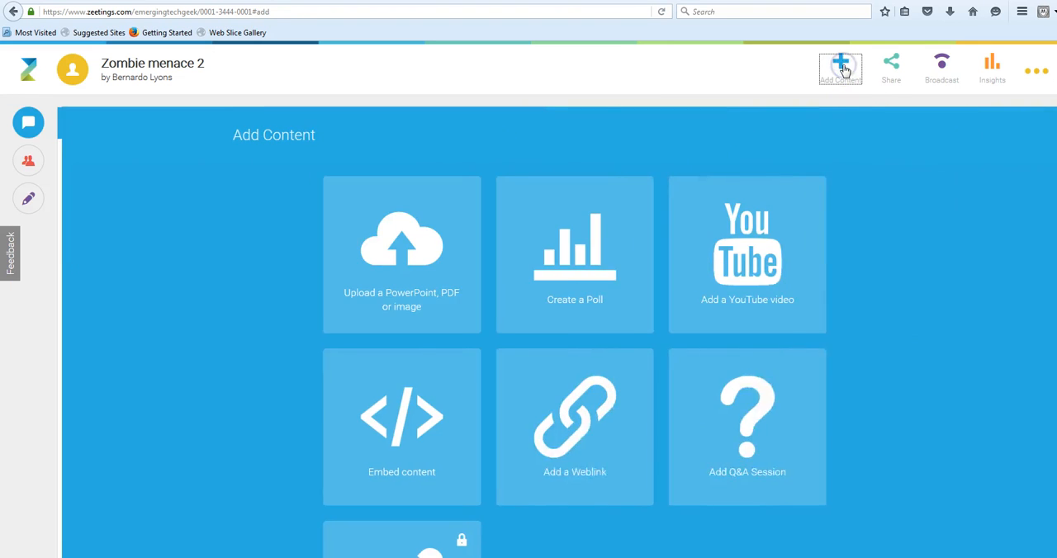
left_click(524, 425)
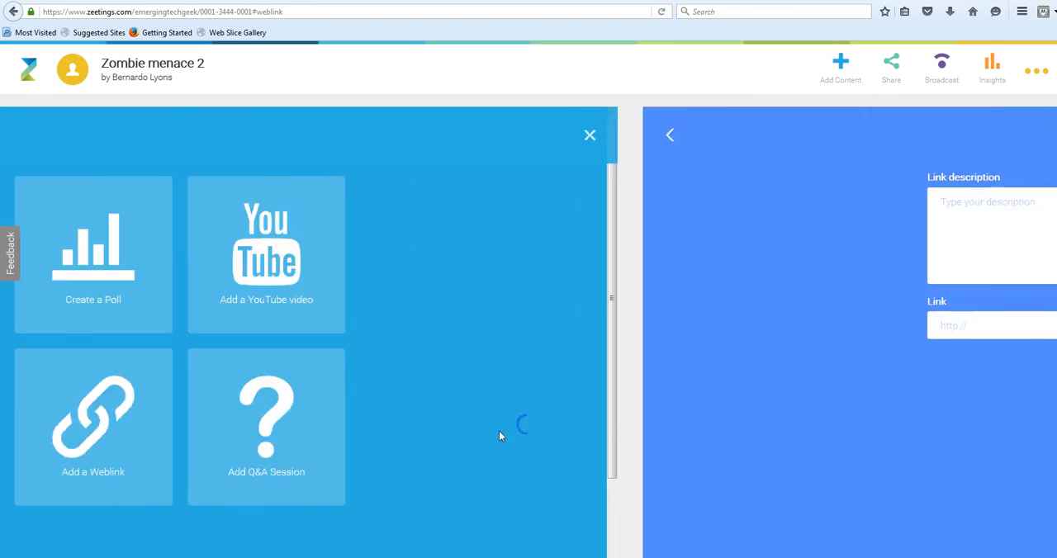
left_click(413, 230)
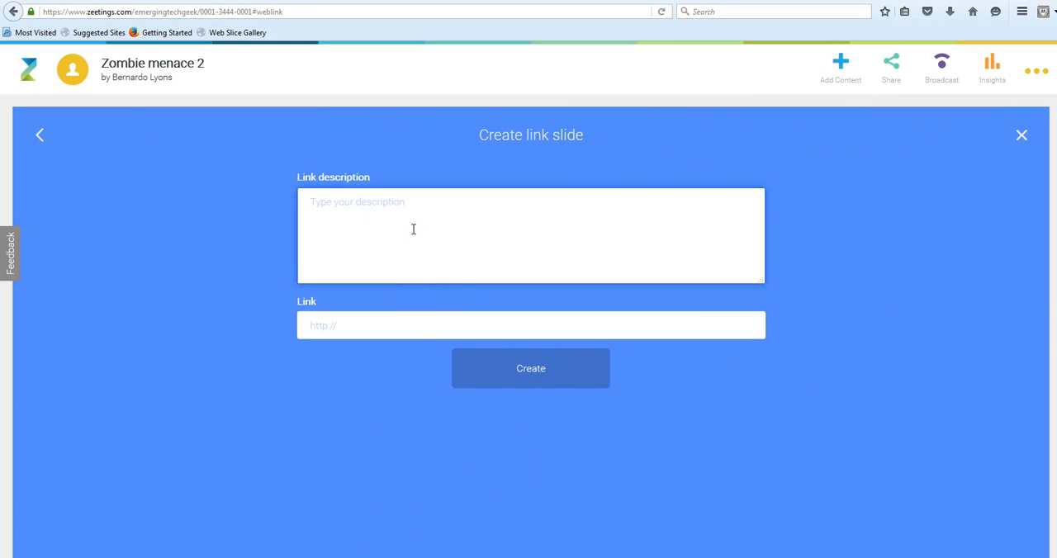
left_click(344, 324)
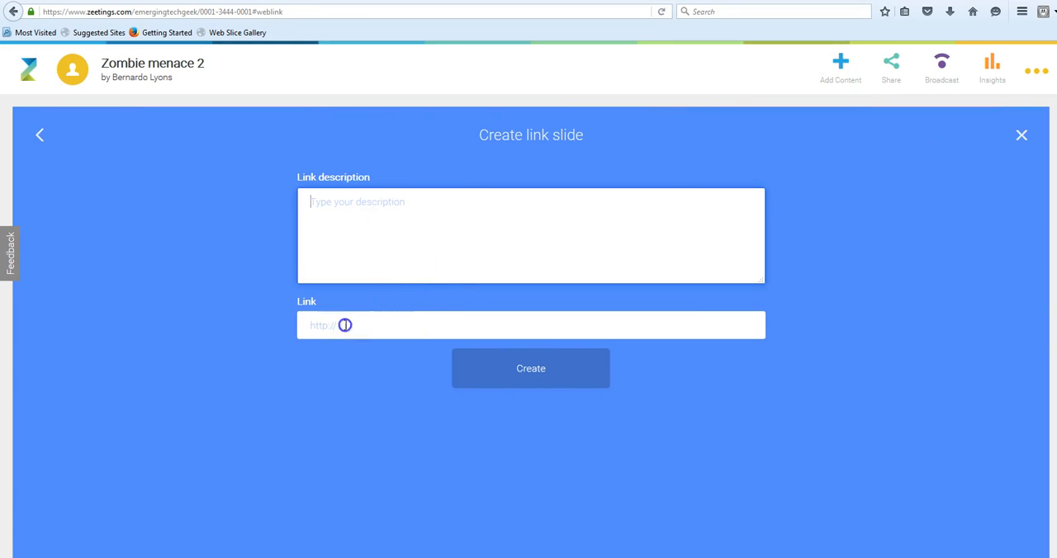
left_click(385, 326)
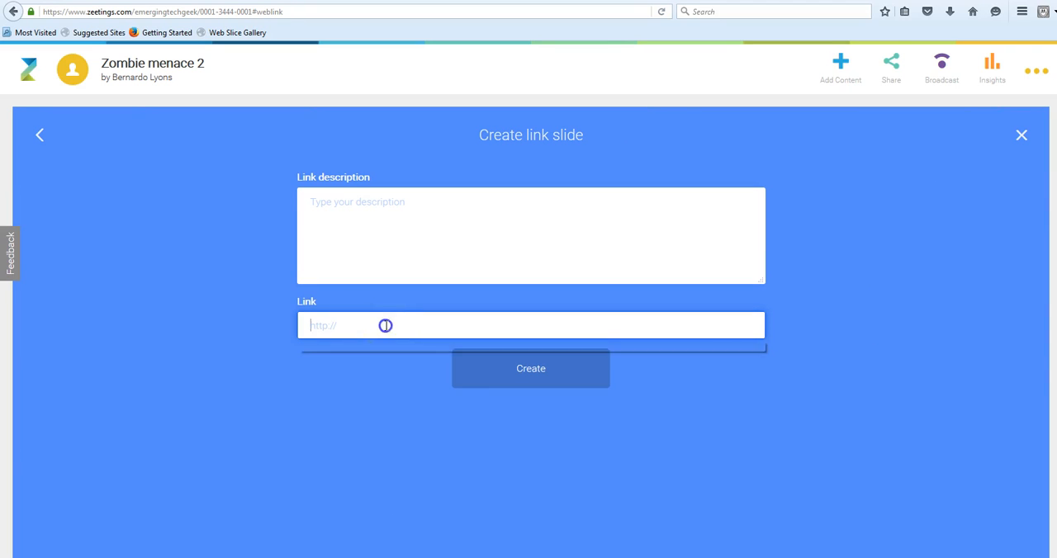
left_click(366, 347)
Enter a link description beginning "Centre for Disease" and create the link slide.
left_click(382, 215)
type("Centre for Disease control")
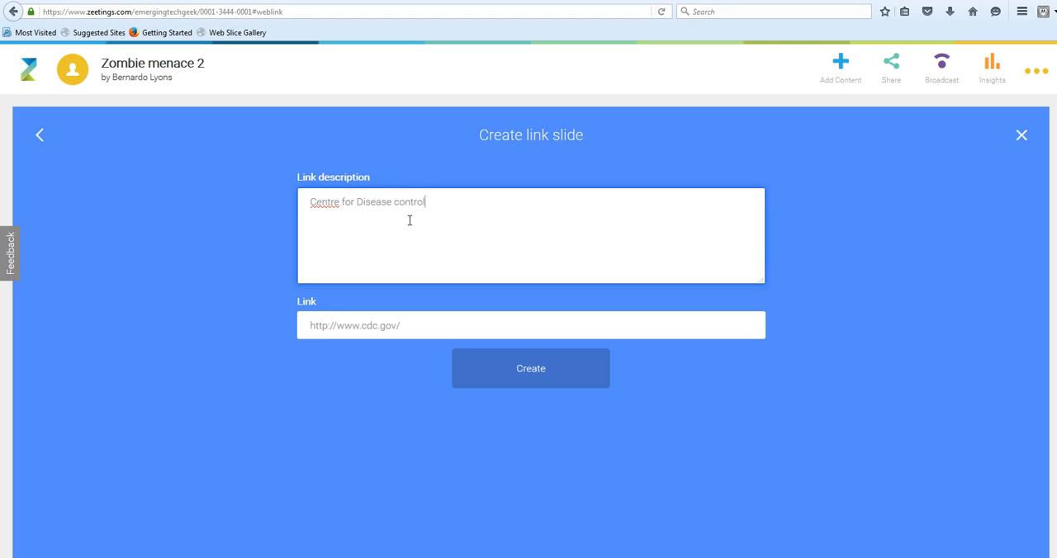
left_click(507, 374)
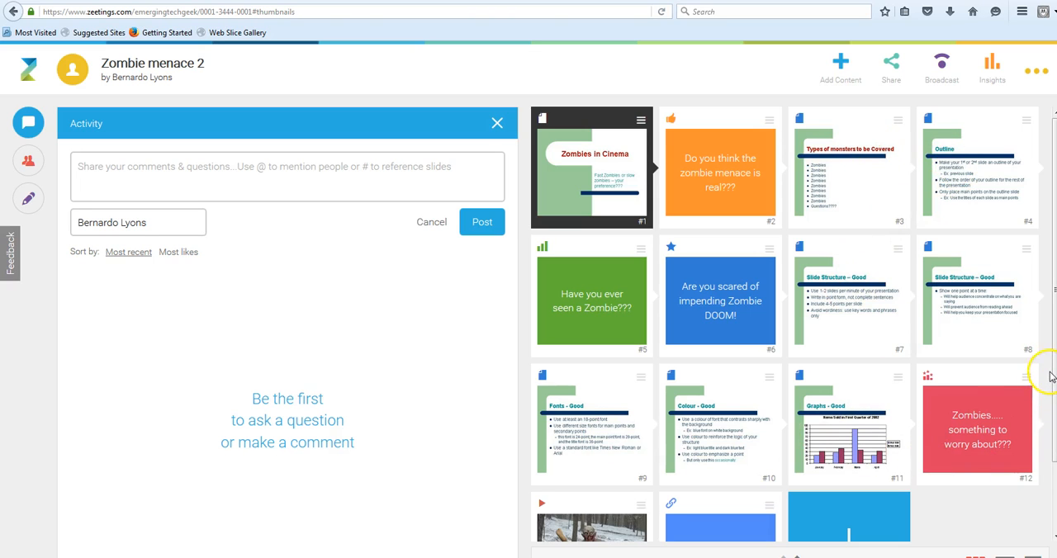
mouse_move(1051, 399)
left_mouse_down()
mouse_move(1051, 451)
mouse_move(1052, 382)
left_mouse_up()
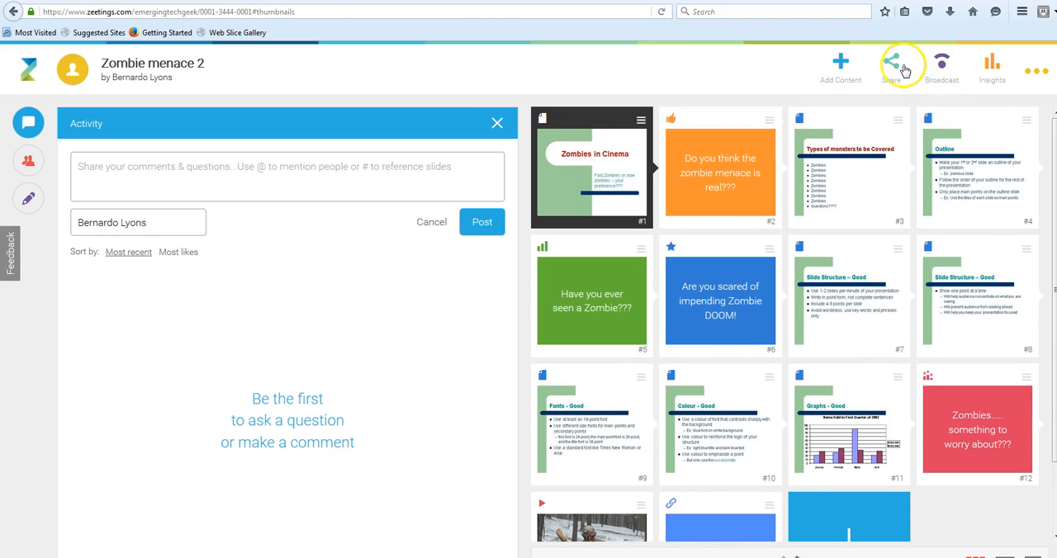
Look through the content types that can be added to the zeeting, including Embed content, Q&A Session and Quick Form.
left_click(845, 69)
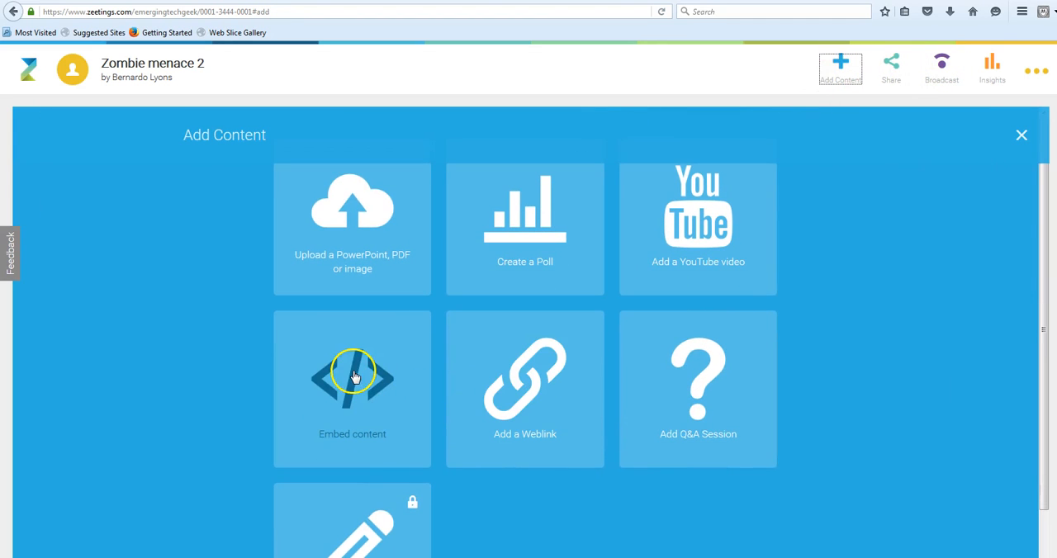
scroll(355, 388, "down", 1)
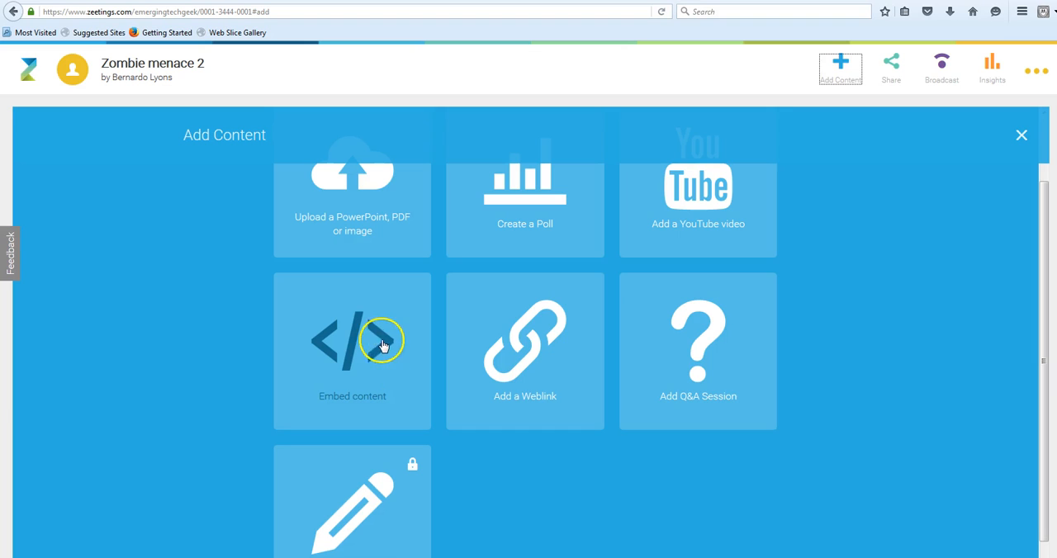
scroll(388, 475, "down", 1)
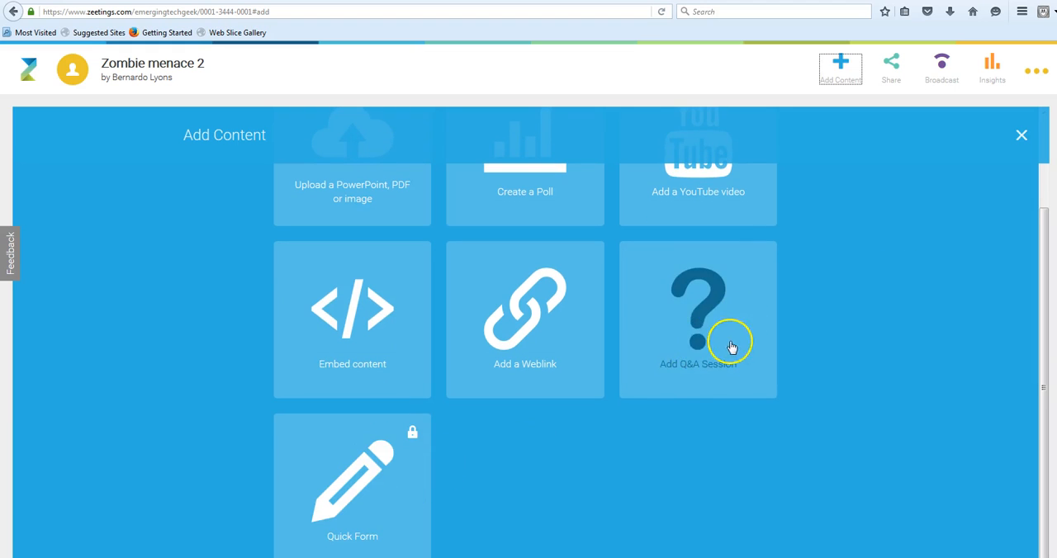
scroll(785, 389, "up", 3)
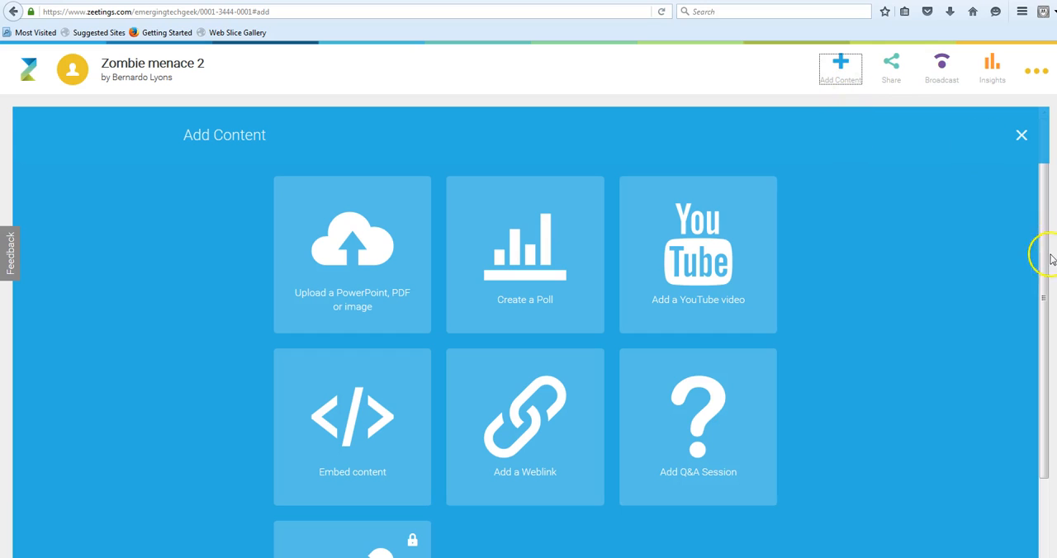
left_click(1039, 173)
scroll(758, 316, "down", 3)
scroll(758, 316, "up", 3)
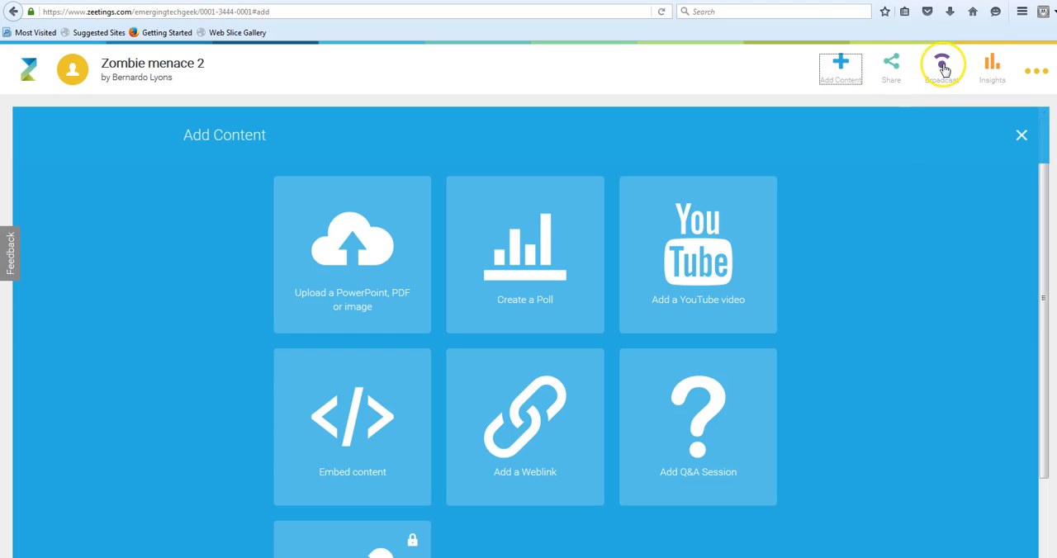
Set the zeeting's sharing access to Public and start broadcasting it.
left_click(892, 66)
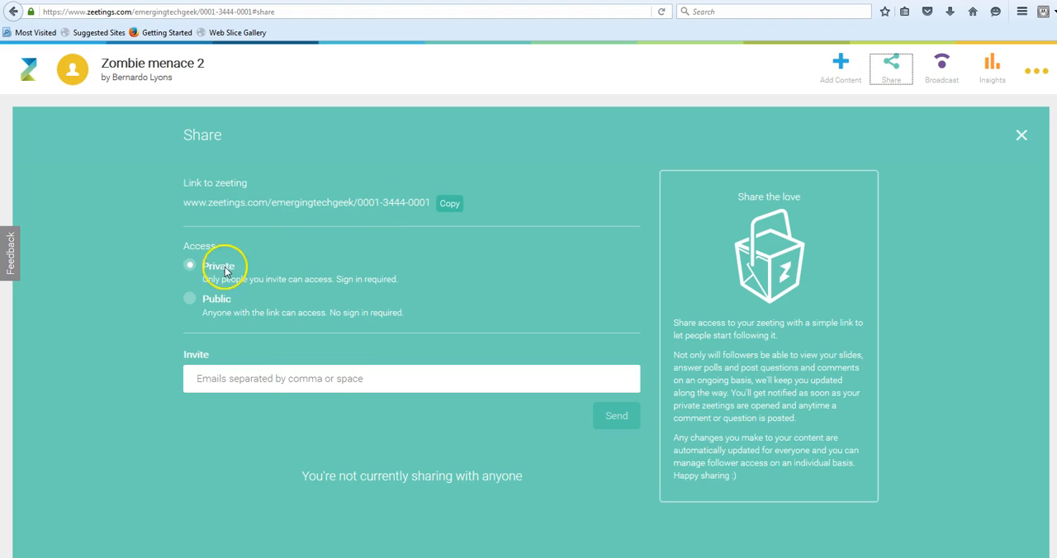
left_click(188, 301)
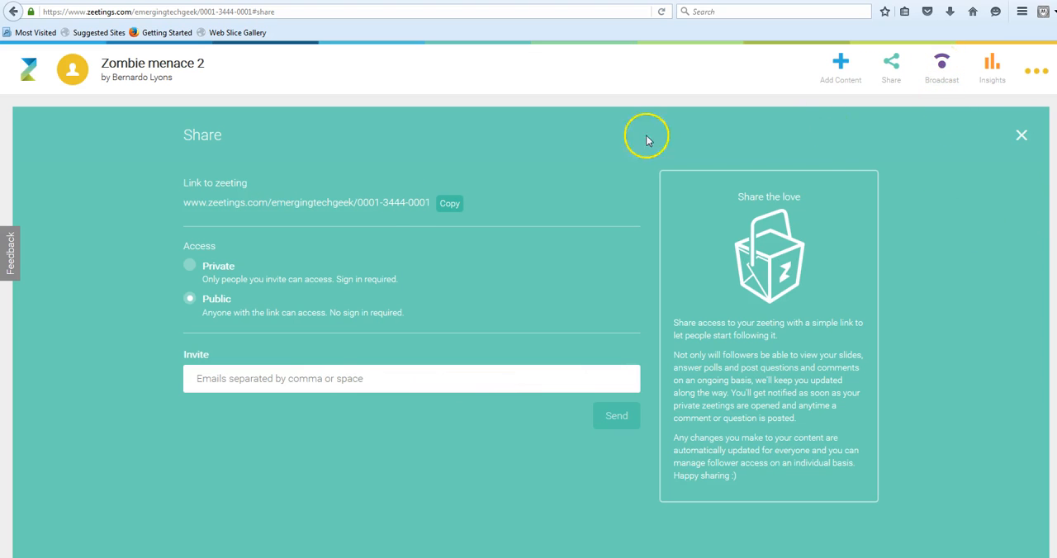
left_click(942, 68)
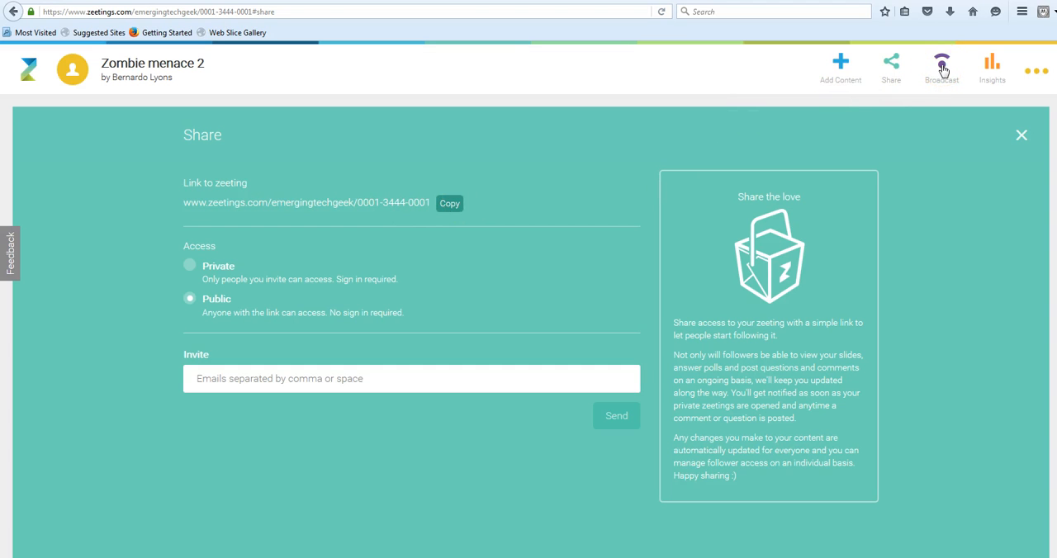
left_click(942, 69)
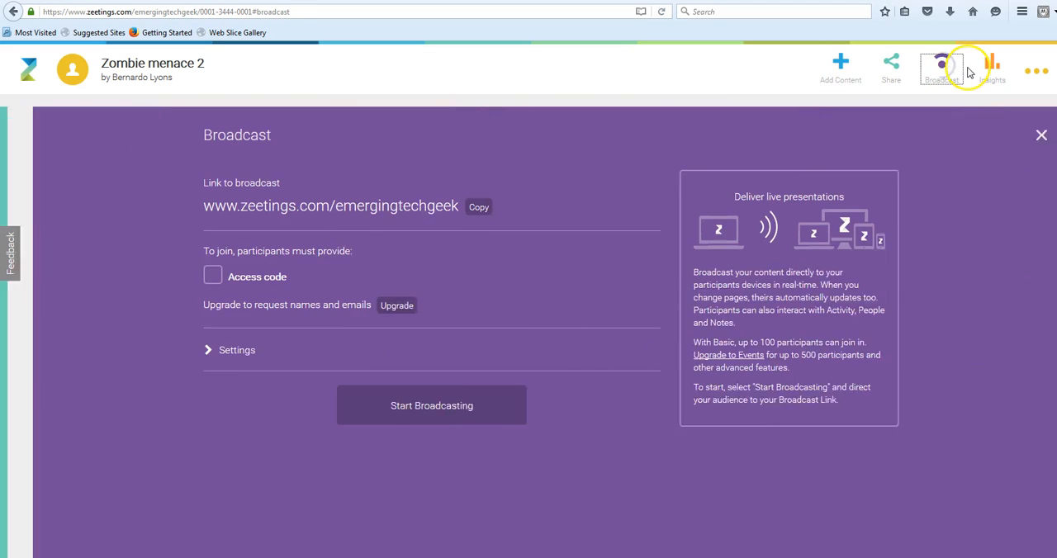
left_click(400, 415)
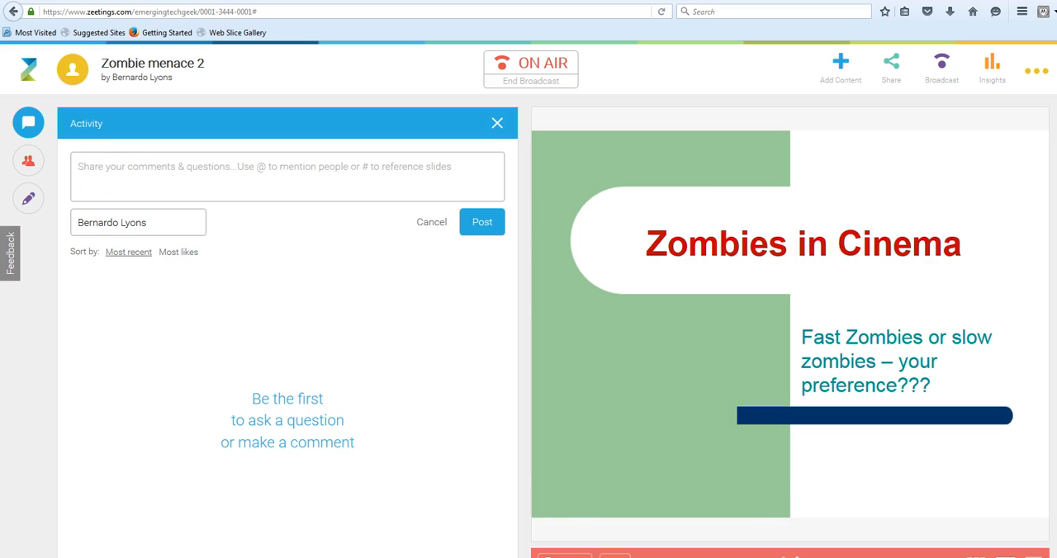
Open slide 1, "Zombies in Cinema", from the slide overview and show the broadcast in full screen.
left_click(977, 557)
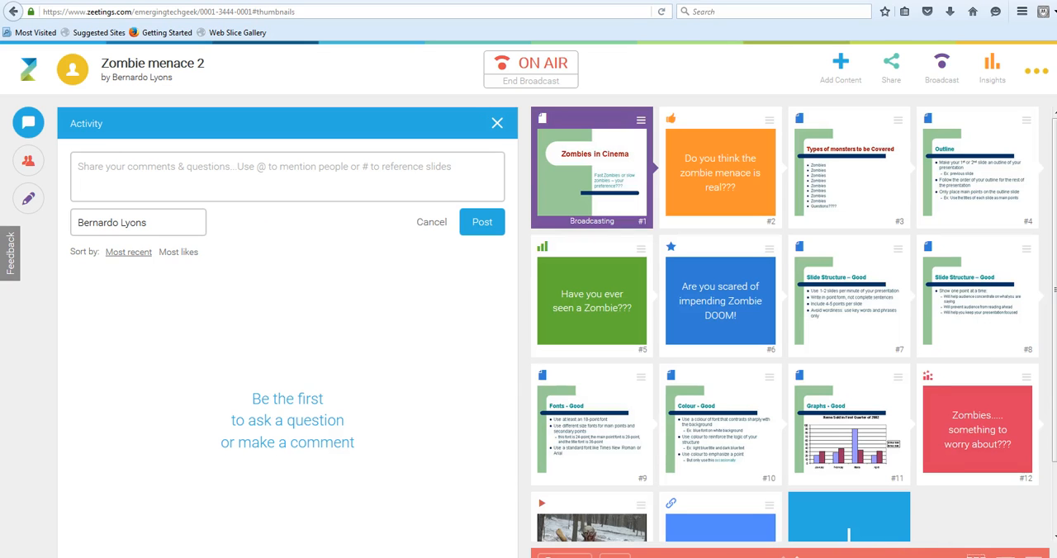
left_click(590, 172)
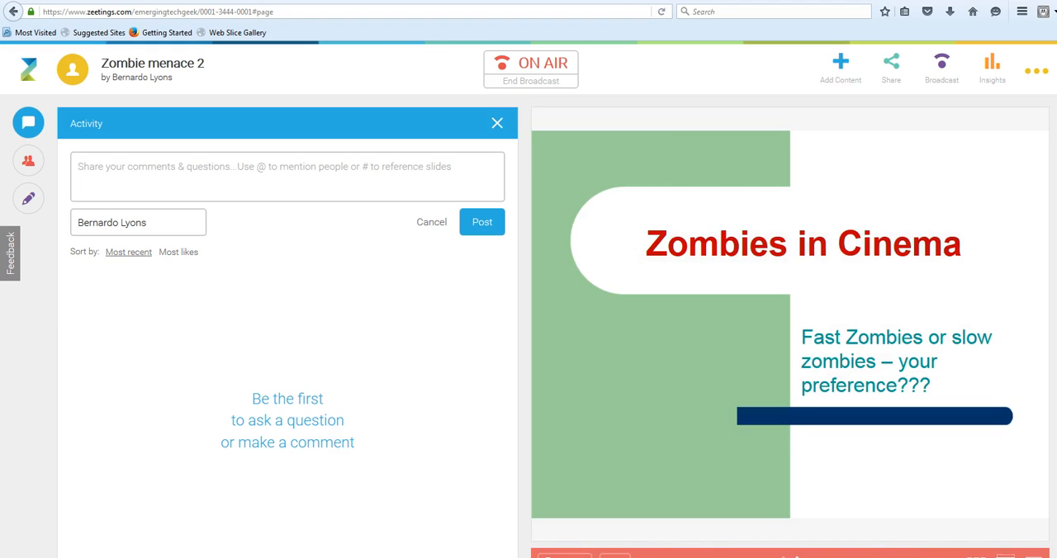
left_click(1033, 556)
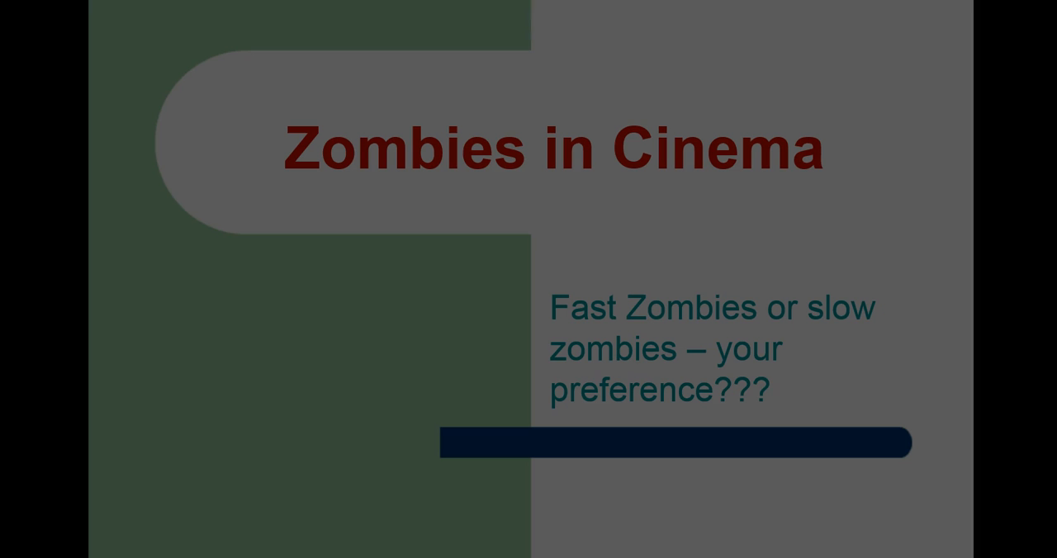
Advance the full-screen presentation from the title slide through the first polls to the second "Slide Structure – Good" slide and reveal its points.
left_click(834, 514)
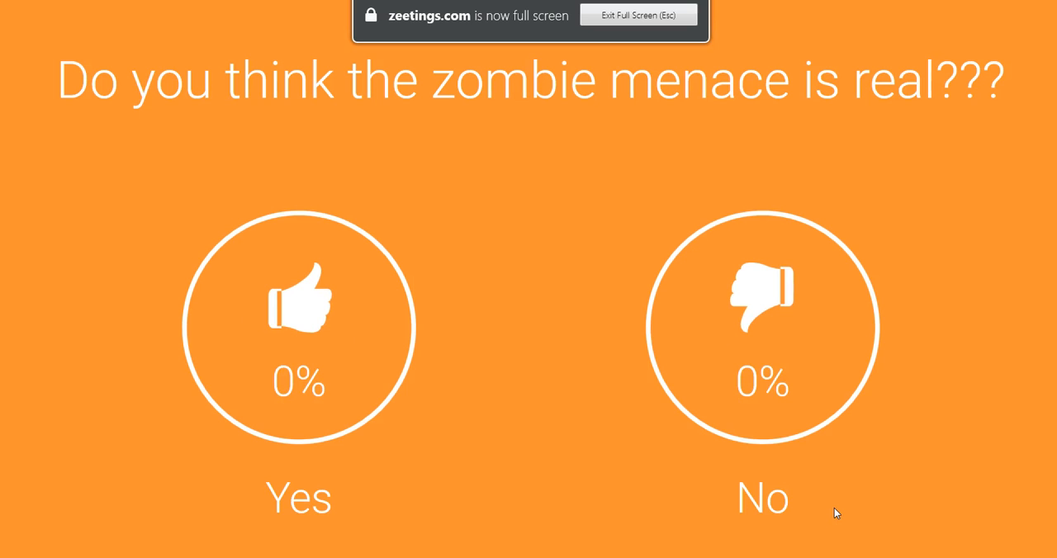
left_click(834, 509)
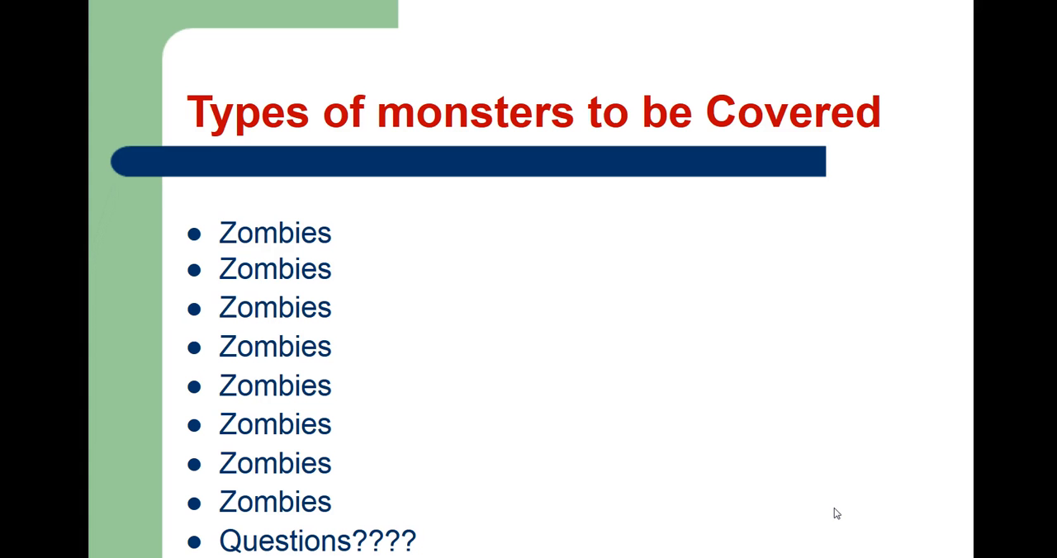
left_click(835, 508)
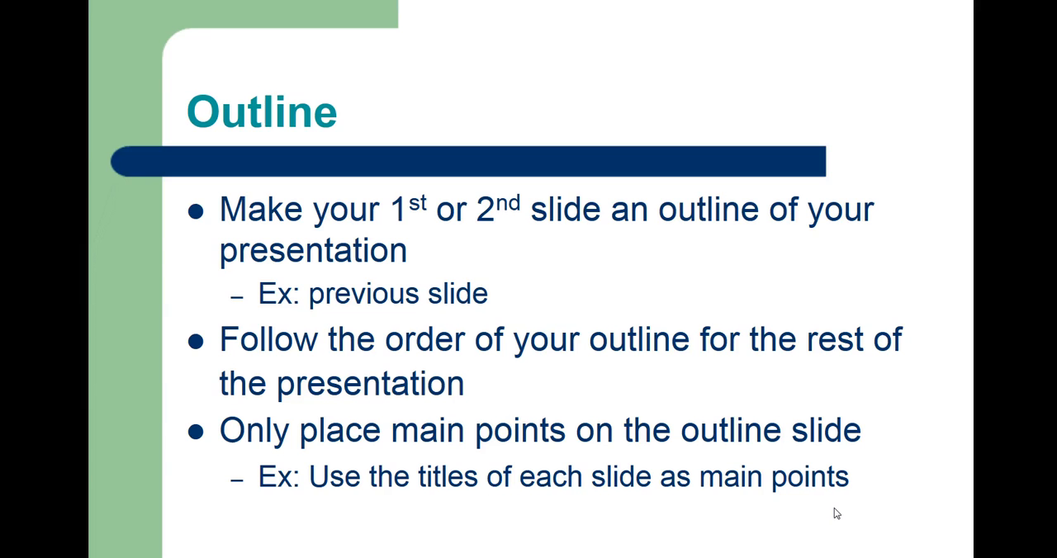
left_click(834, 508)
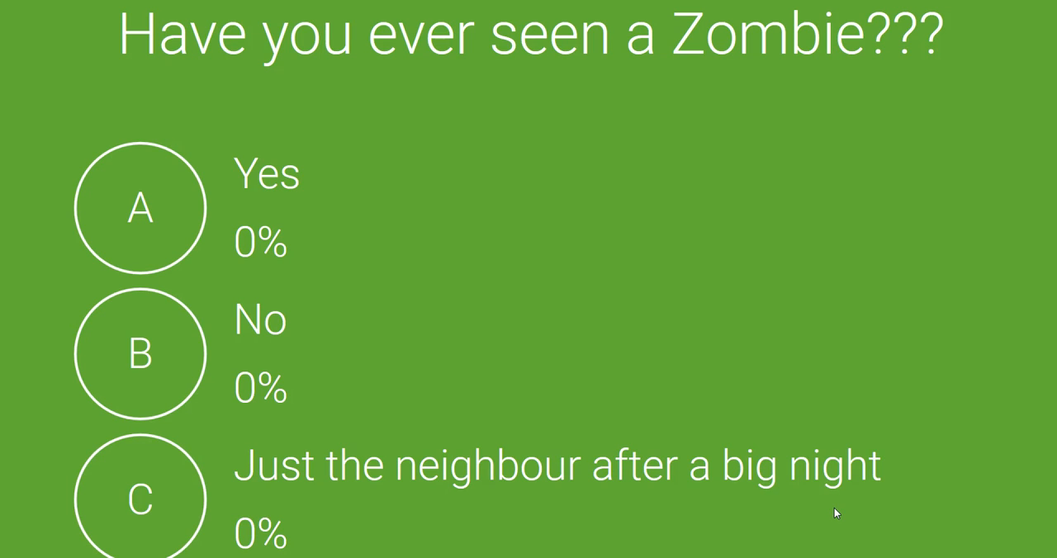
left_click(834, 508)
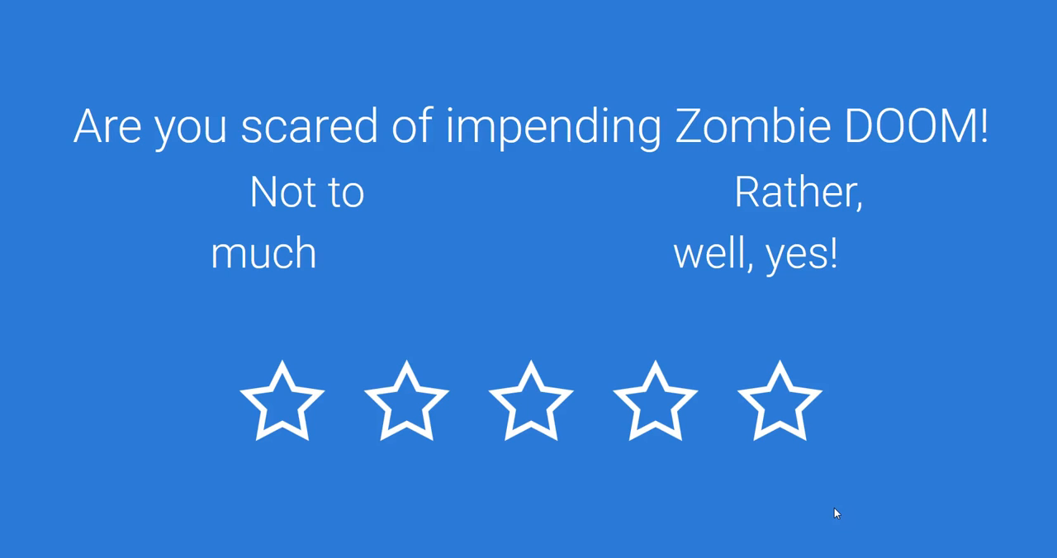
left_click(835, 513)
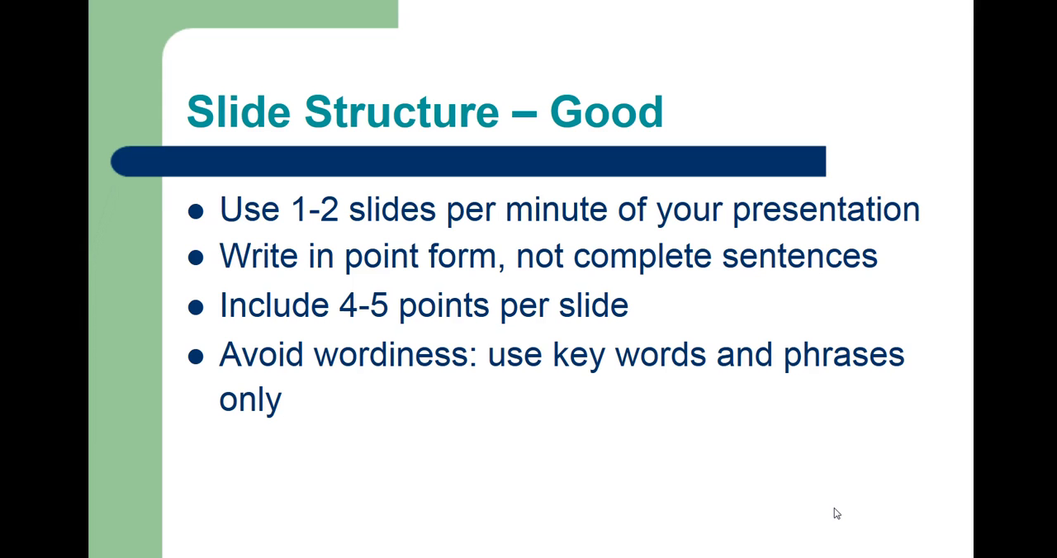
left_click(835, 513)
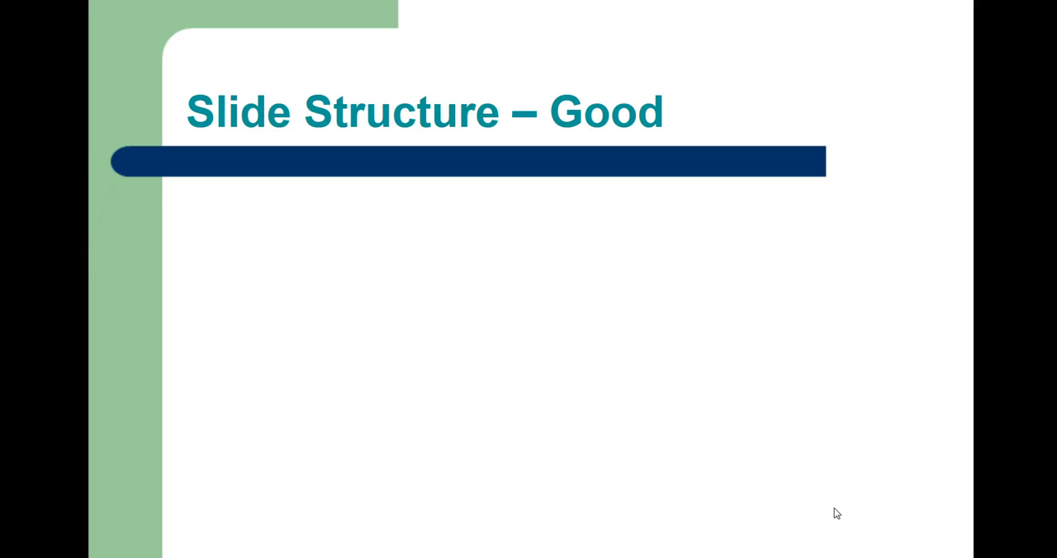
left_click(834, 513)
left_click(834, 509)
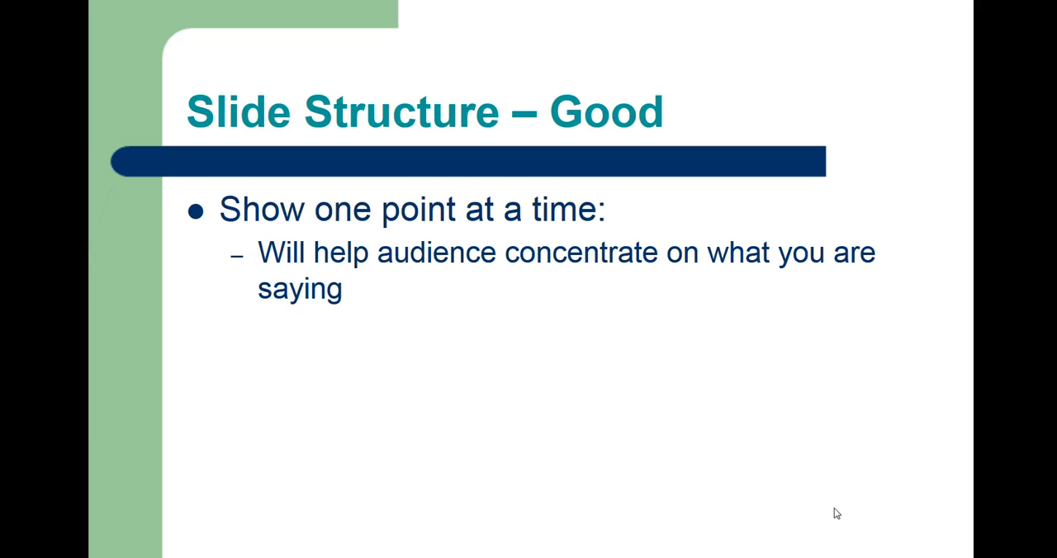